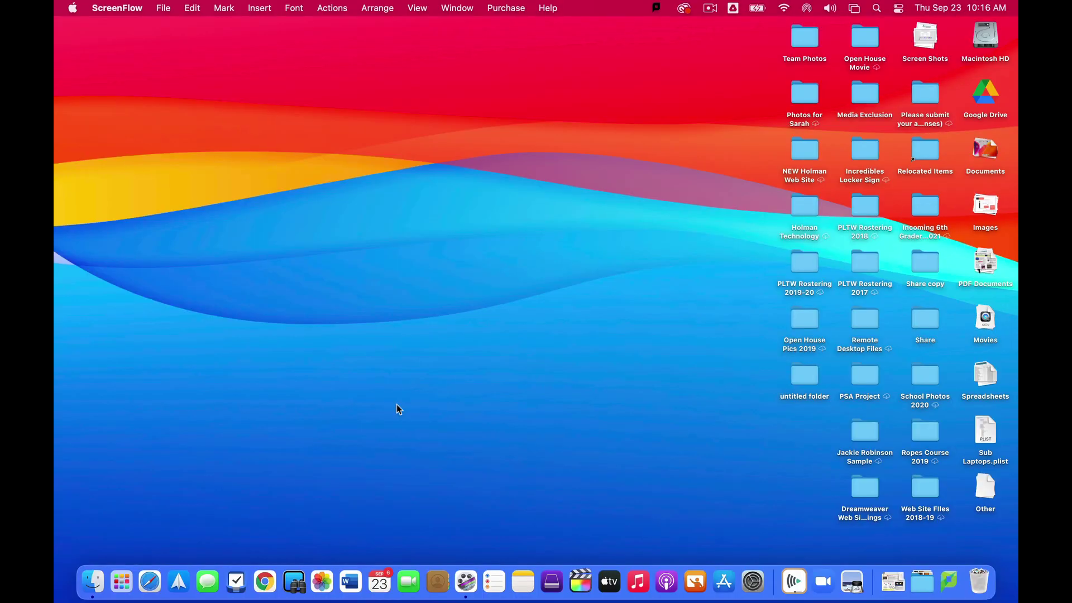
- Launch Safari from the Dock so the Start Page with Favorites appears
left_click(150, 581)
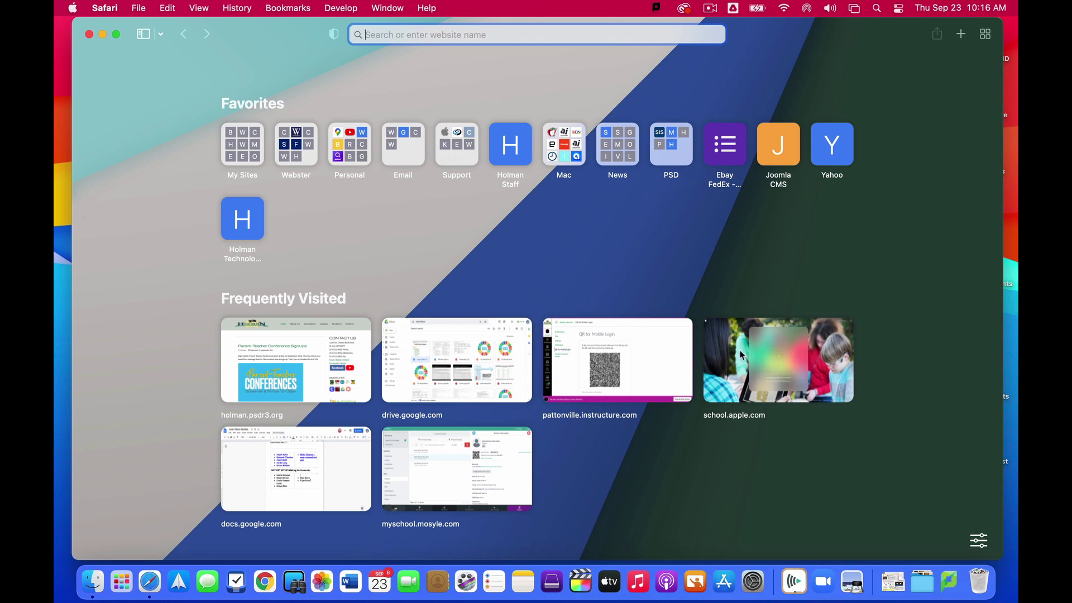
- Turn on Privacy Report in the Start Page options, leaving Reading List off, and browse background images
scroll(601, 284, "down", 2)
scroll(706, 388, "down", 1)
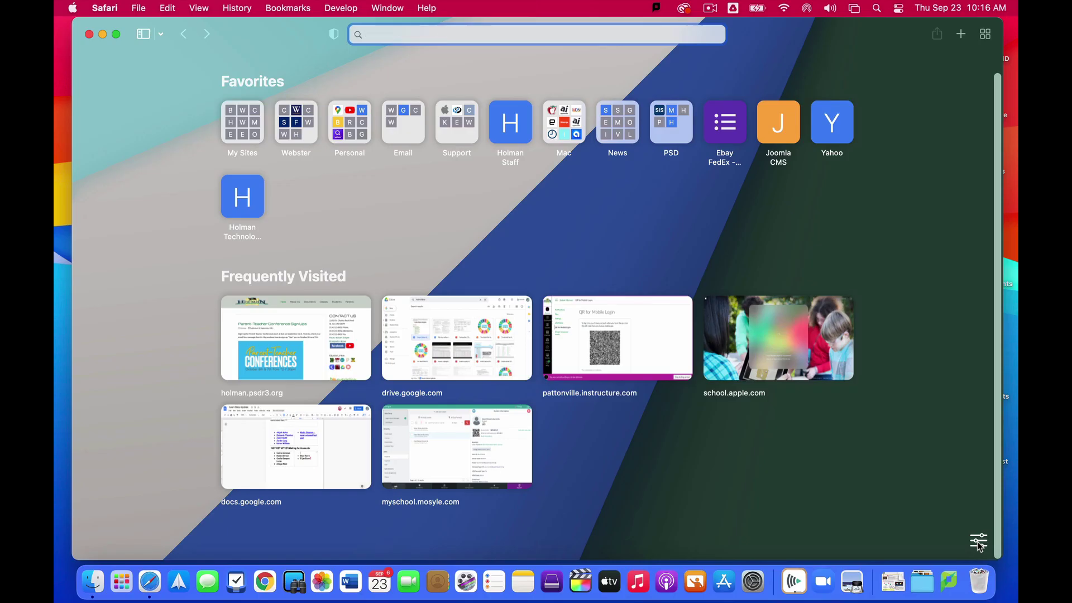
left_click(978, 541)
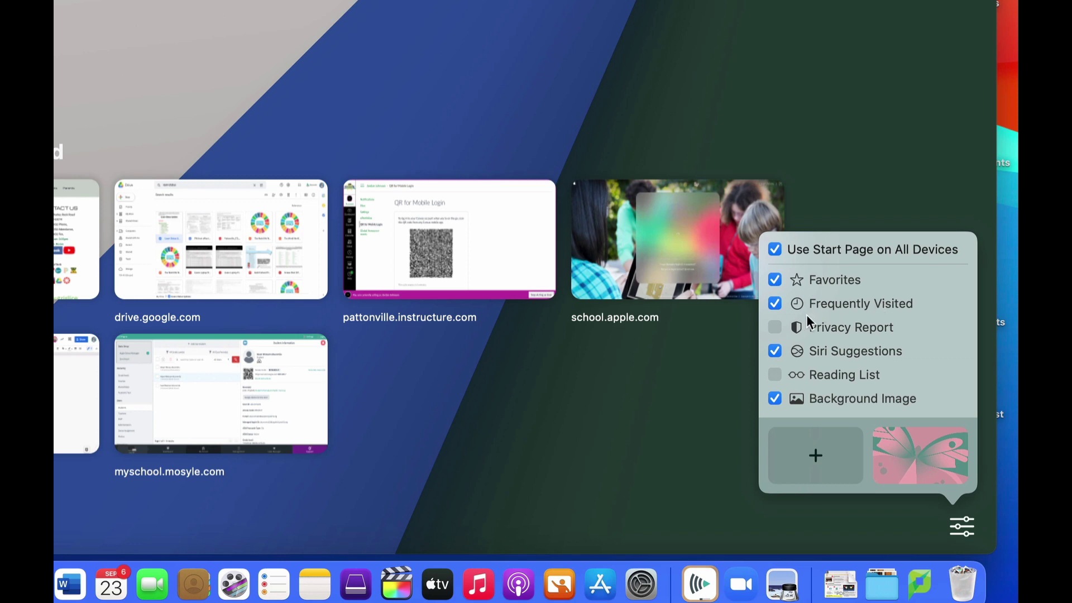
left_click(774, 327)
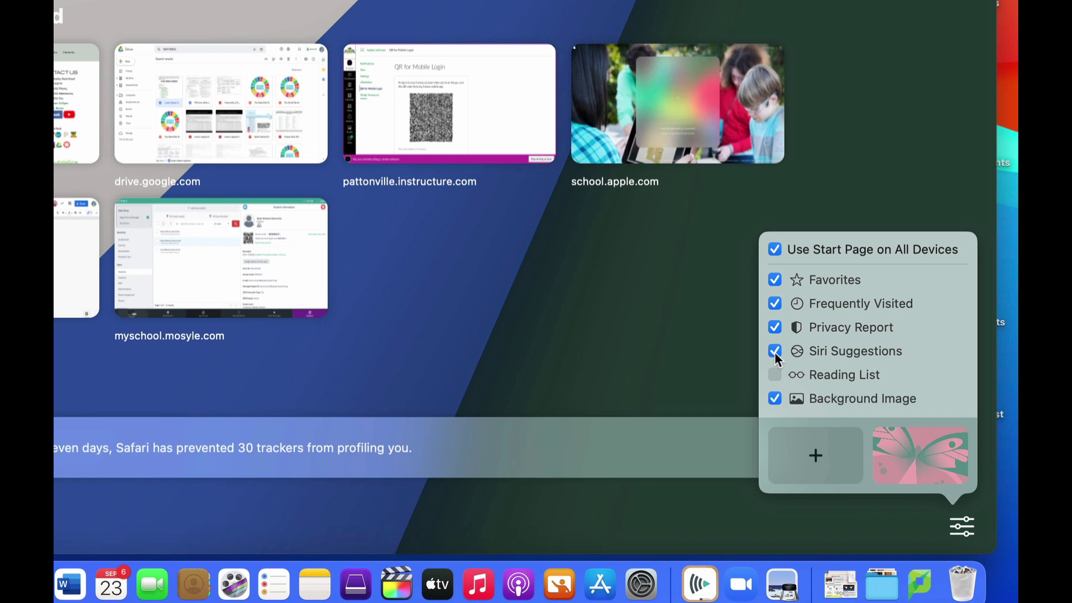
left_click(774, 377)
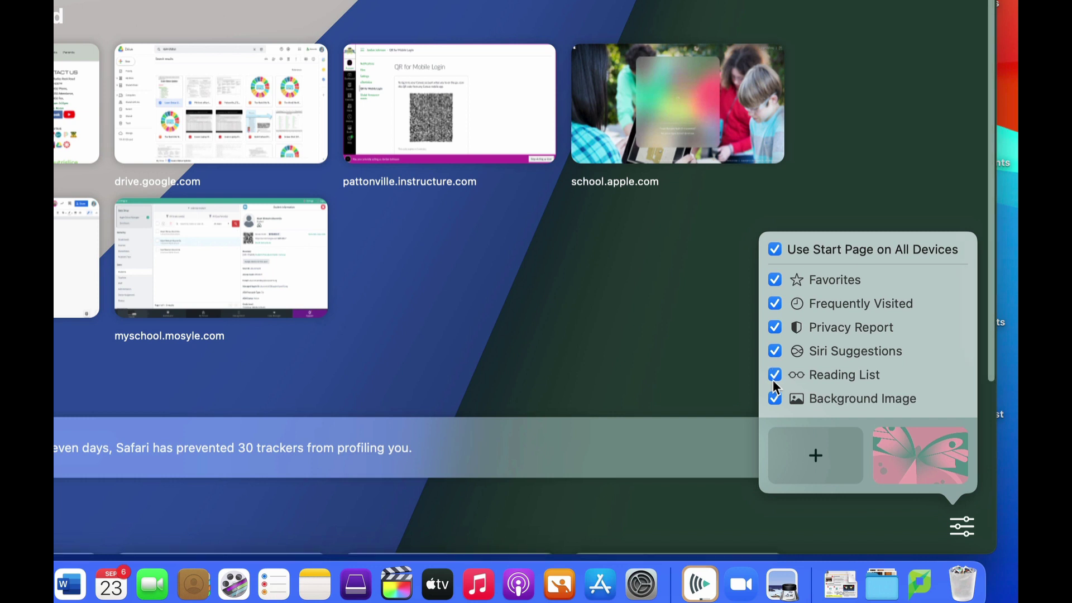
left_click(774, 376)
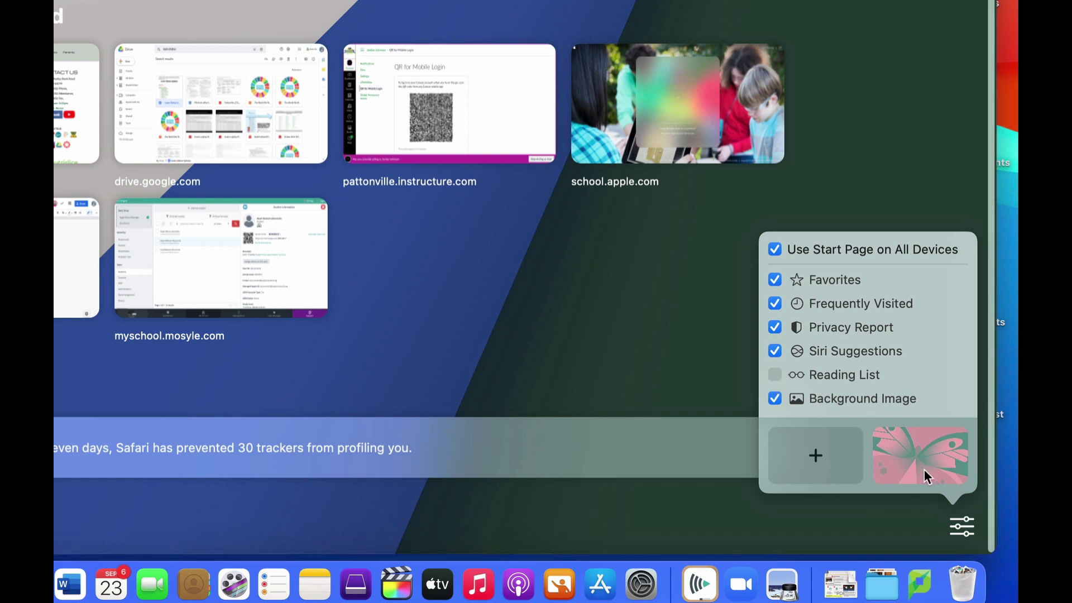
scroll(907, 456, "right", 10)
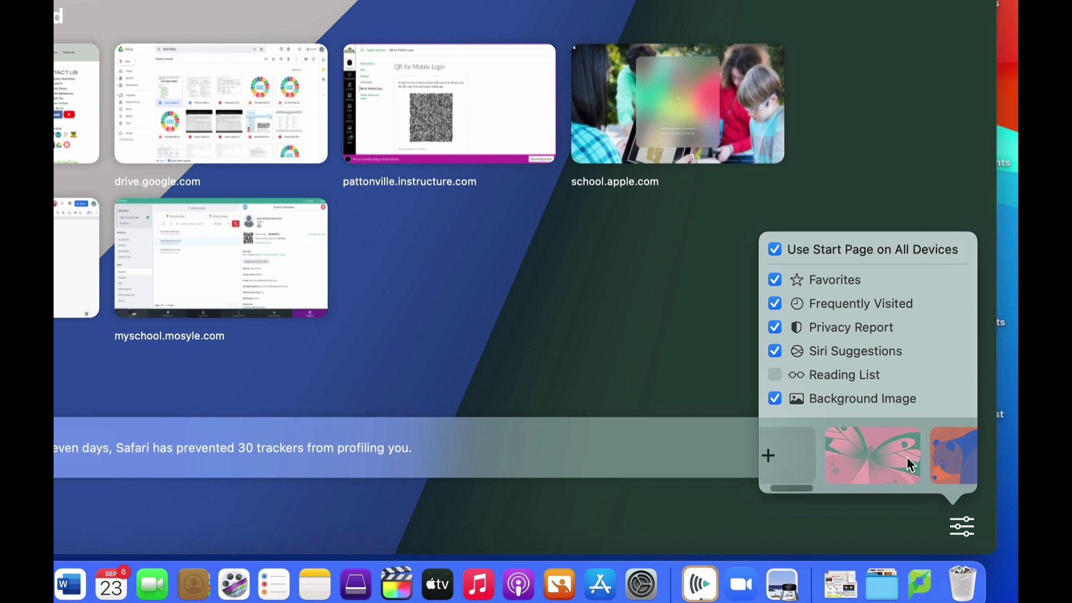
scroll(907, 456, "left", 10)
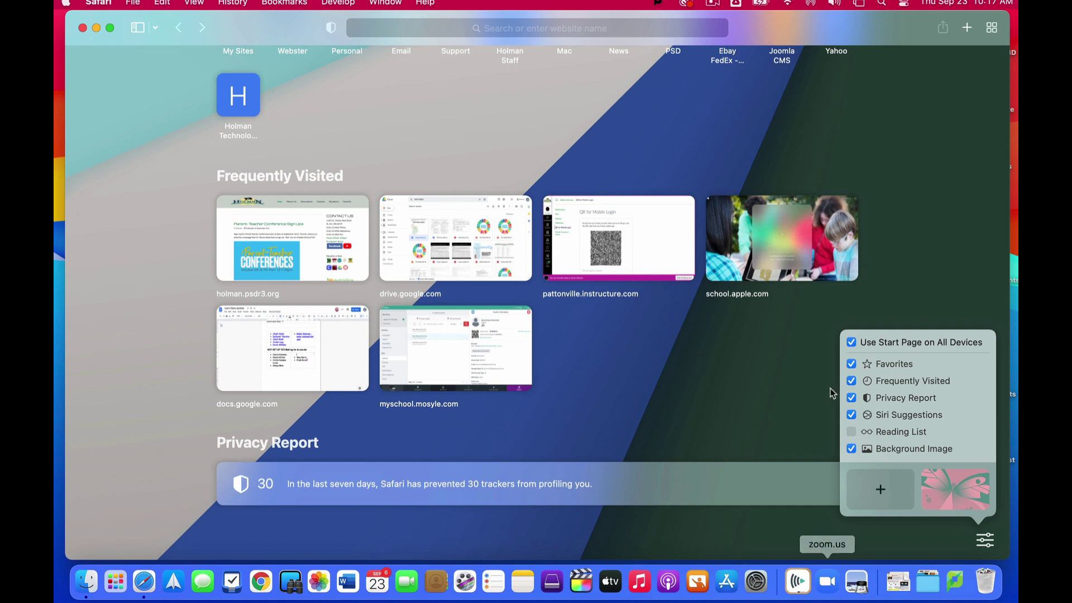
- Visit holman.psdr3.org, go on to the Canvas dashboard, then open a new tab
left_click(787, 176)
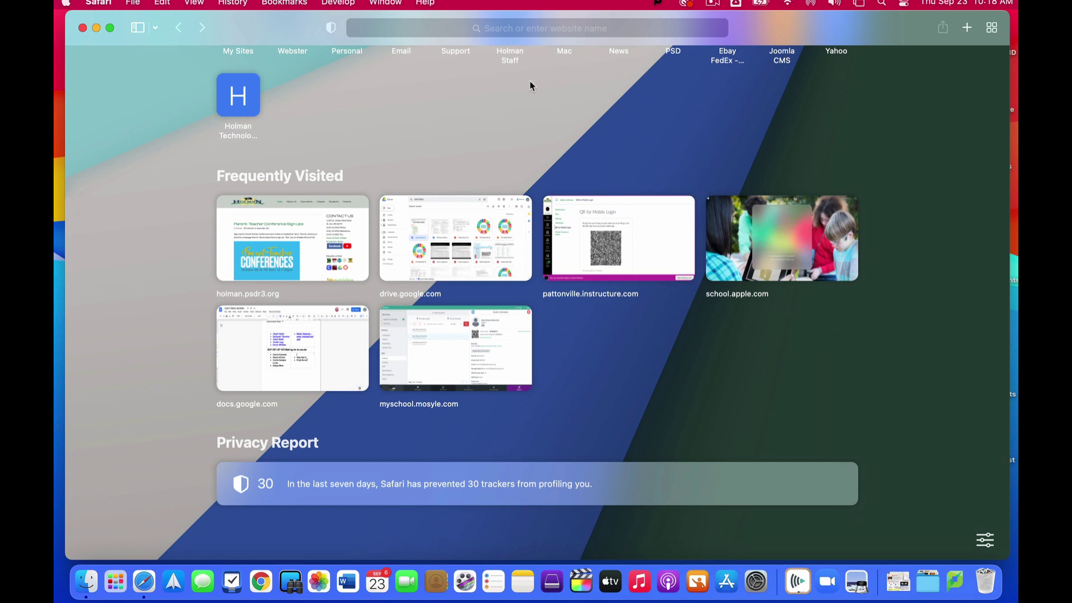
left_click(307, 229)
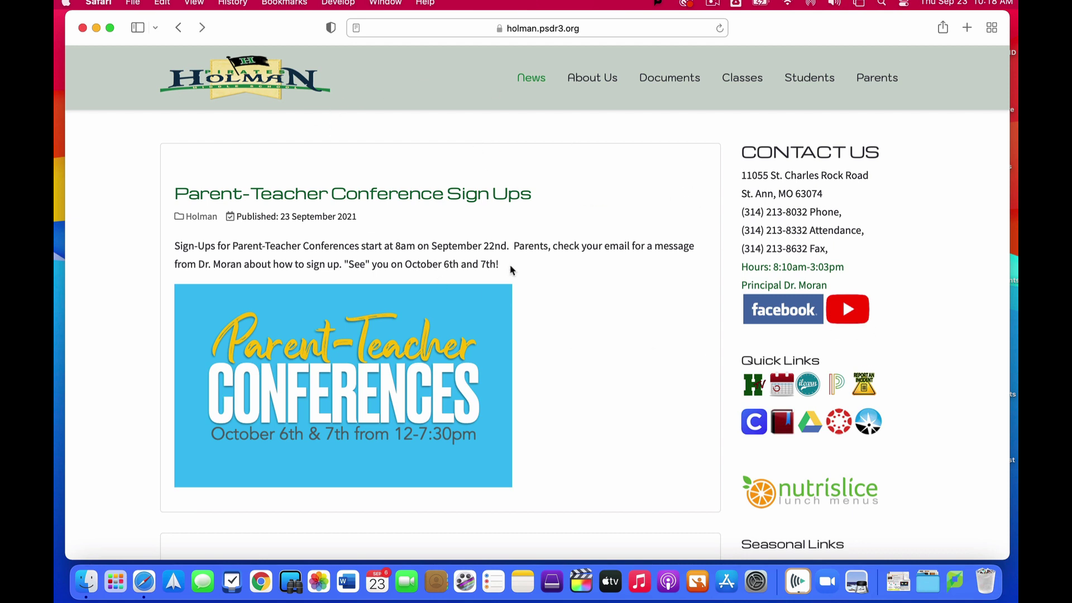
left_click(837, 427)
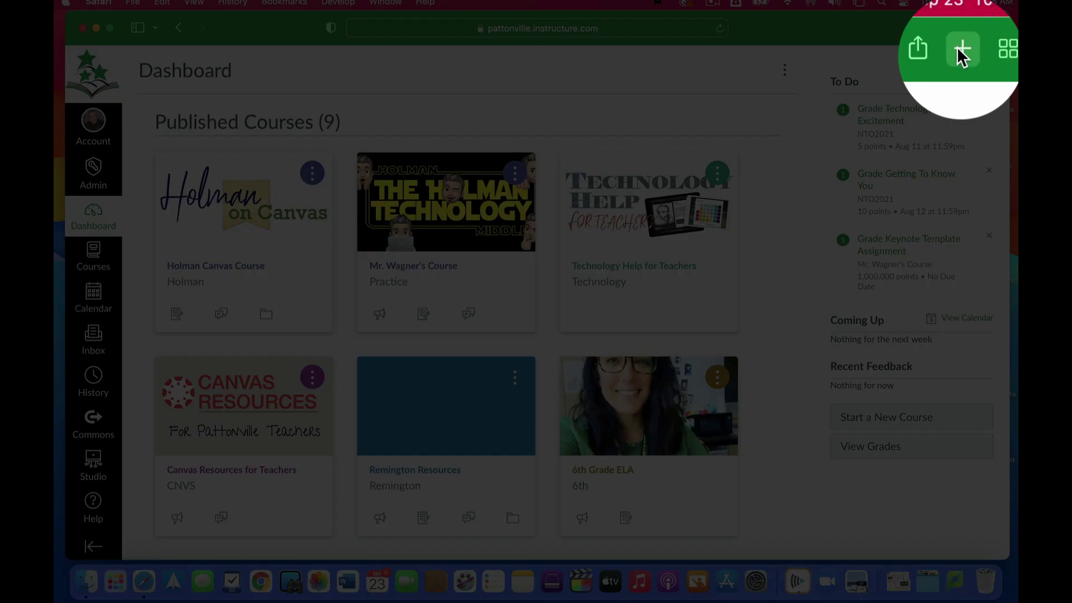
left_click(966, 28)
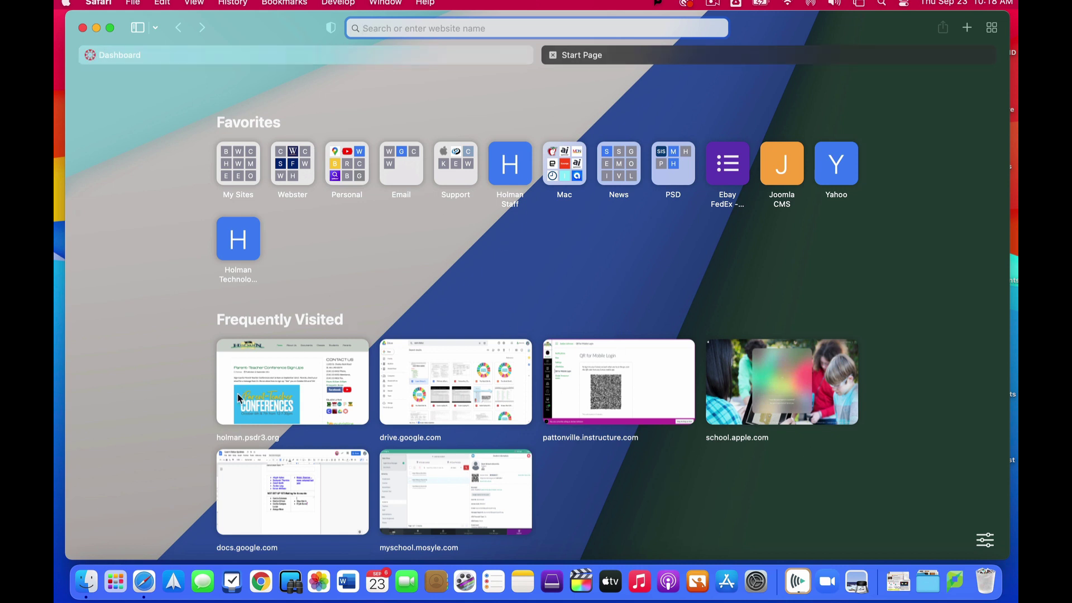
- Load school.apple.com in the second tab and compare it with the Canvas Dashboard tab
left_click(773, 406)
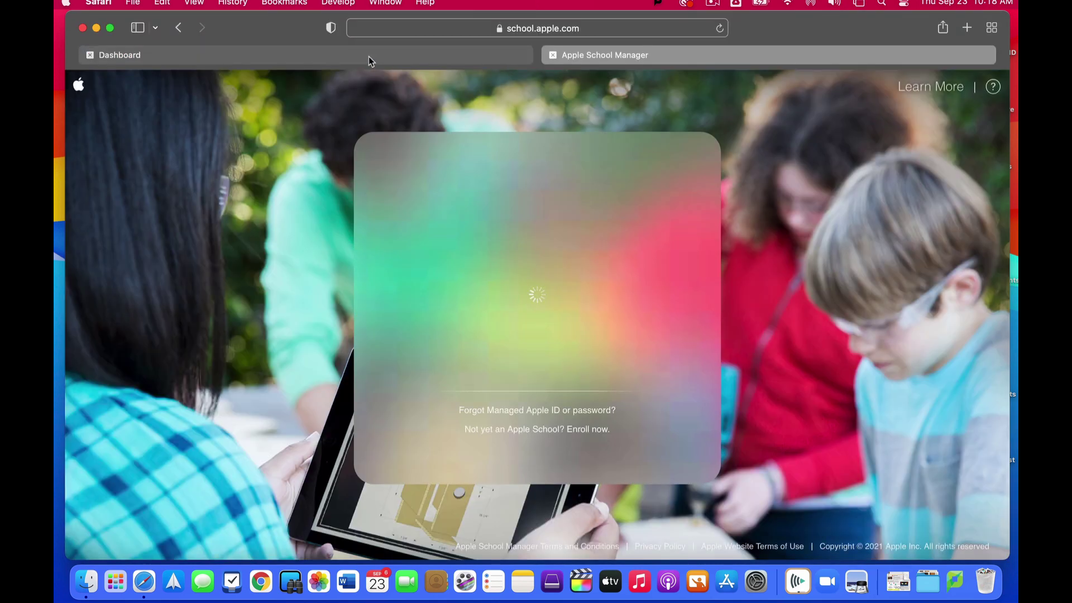
left_click(300, 53)
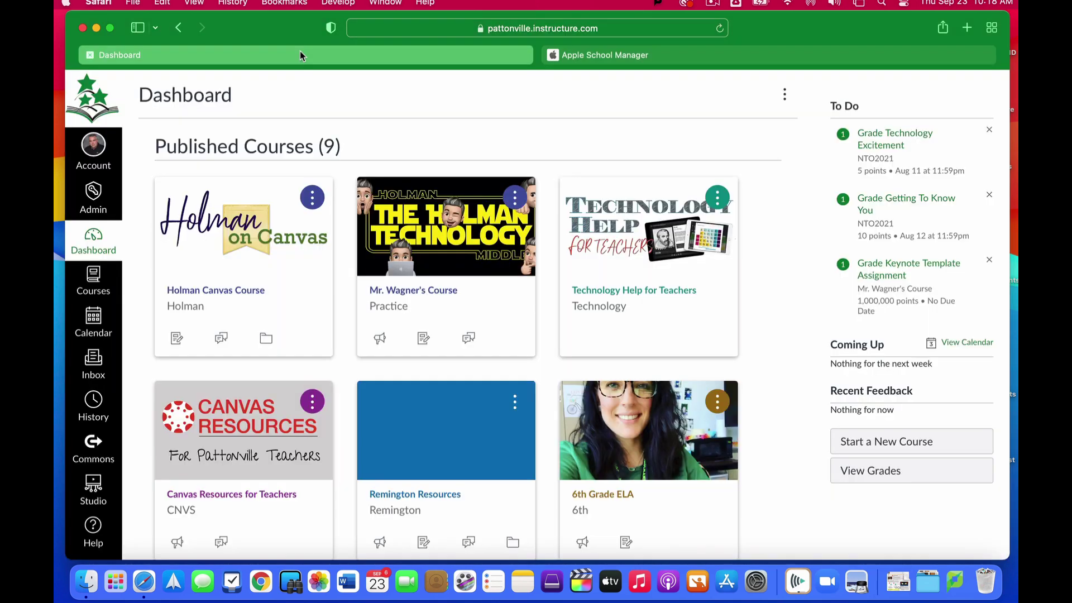
left_click(687, 54)
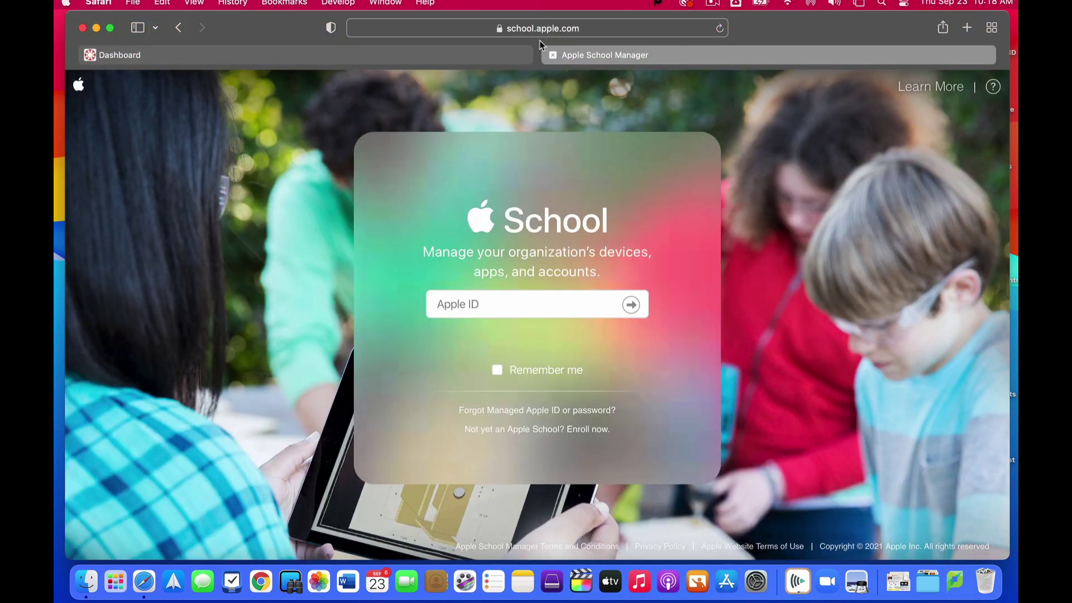
left_click(429, 58)
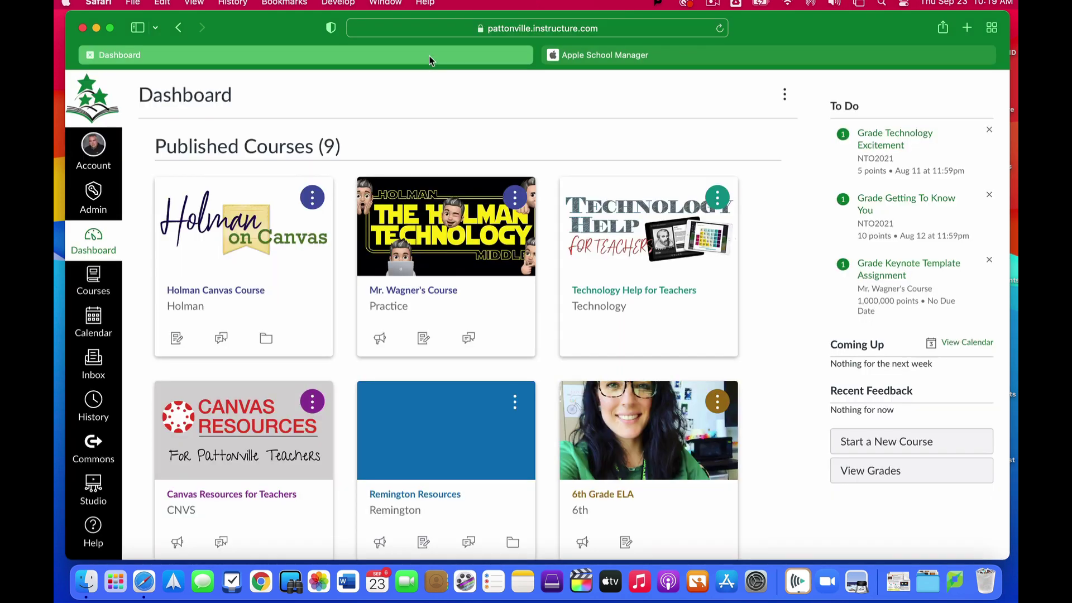
left_click(732, 55)
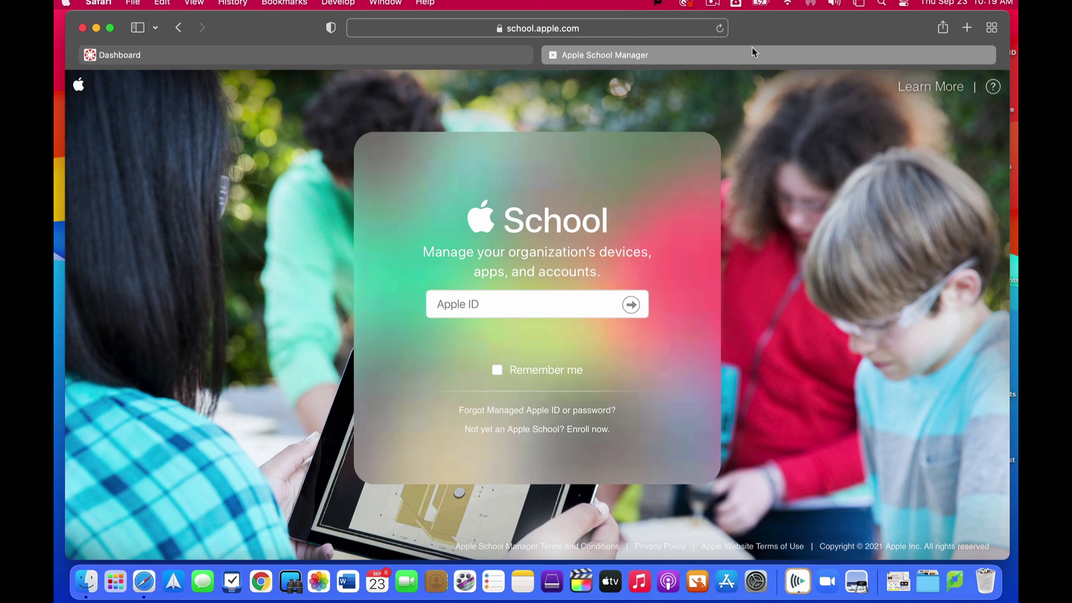
- Open the Mosyle Manager site in a third tab and bring it into view
left_click(968, 27)
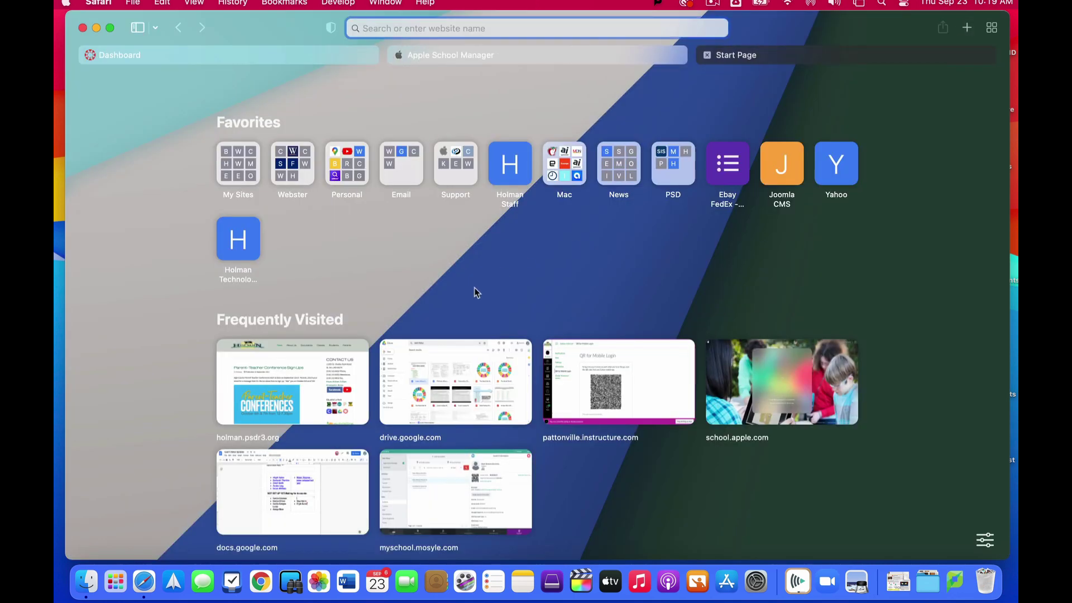
left_click(430, 498)
key("super+1")
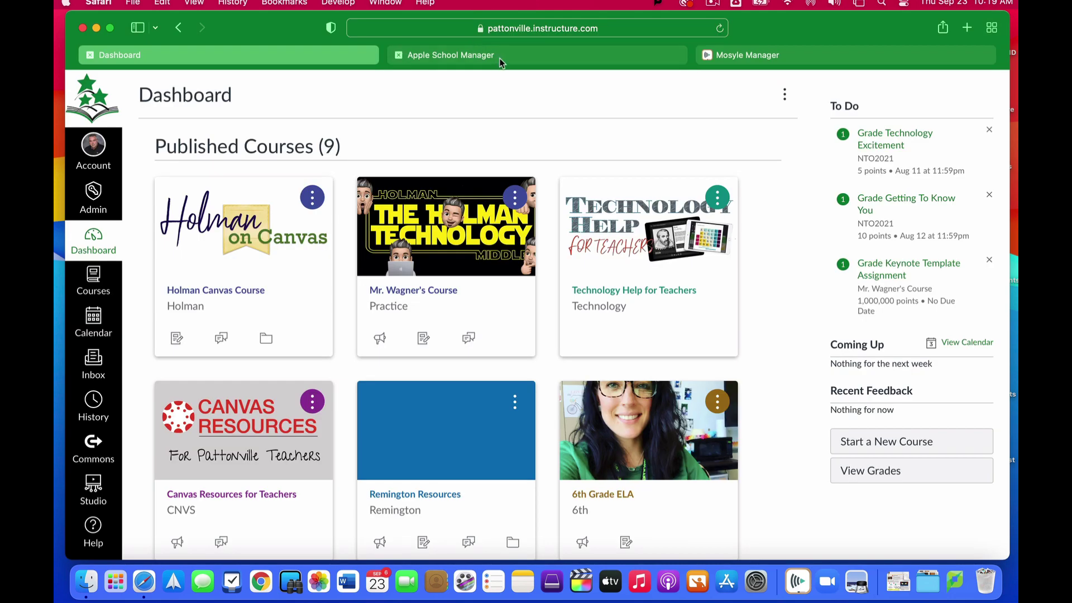
left_click(523, 52)
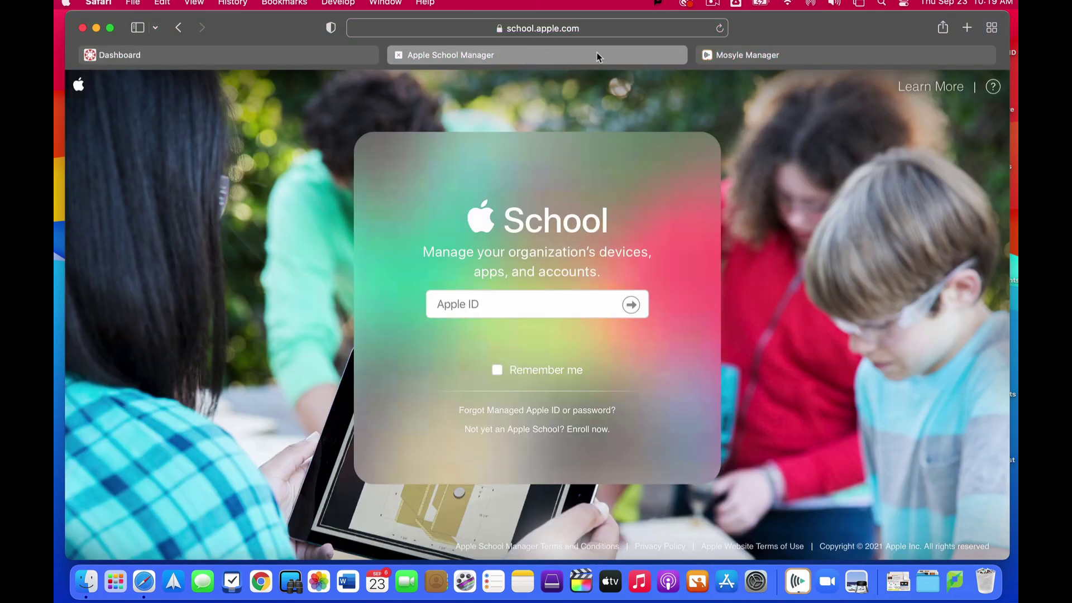
left_click(759, 58)
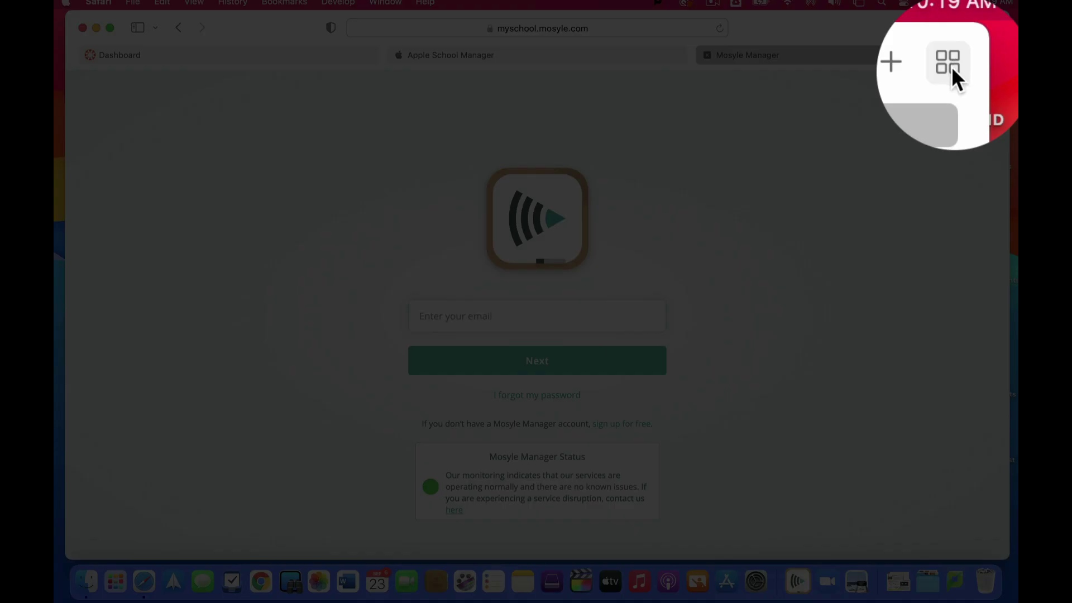
left_click(951, 66)
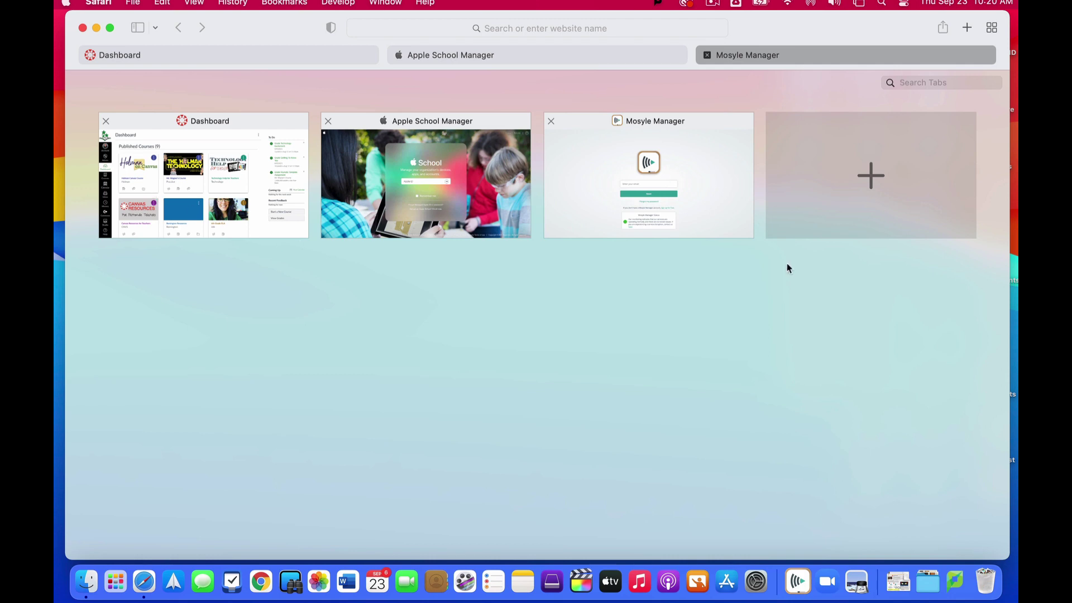
left_click(995, 25)
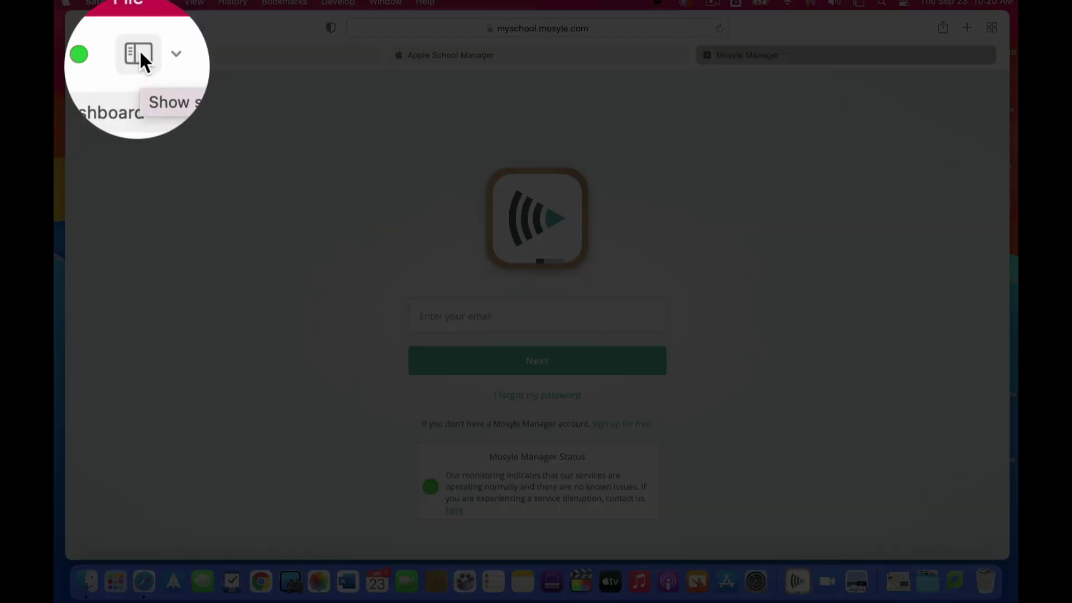
- In the sidebar's 3 Tabs set, close the Mosyle Manager and Apple School Manager tabs
left_click(138, 27)
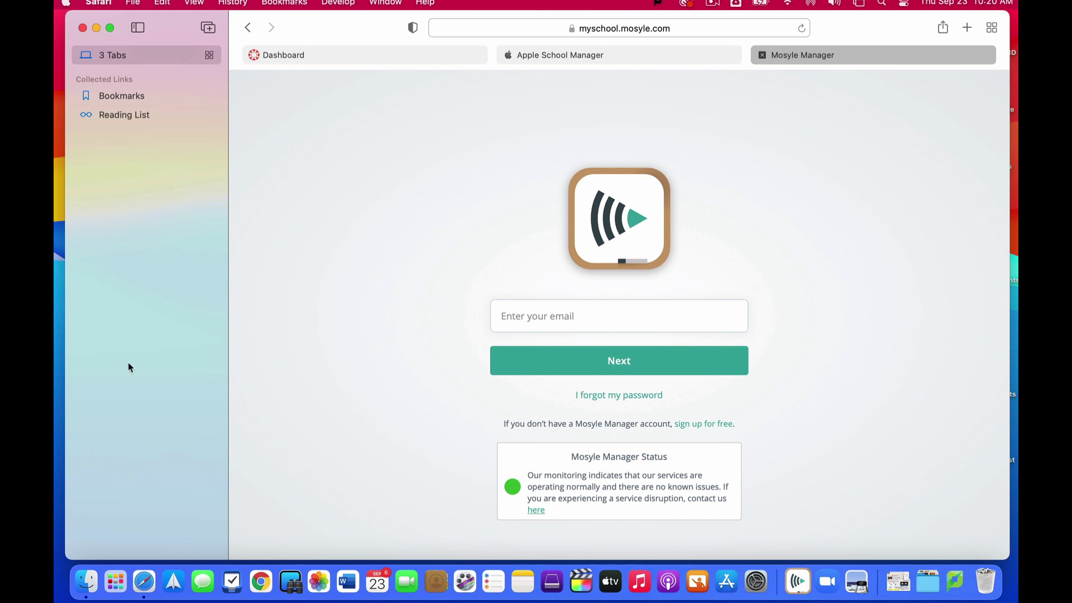
left_click(160, 58)
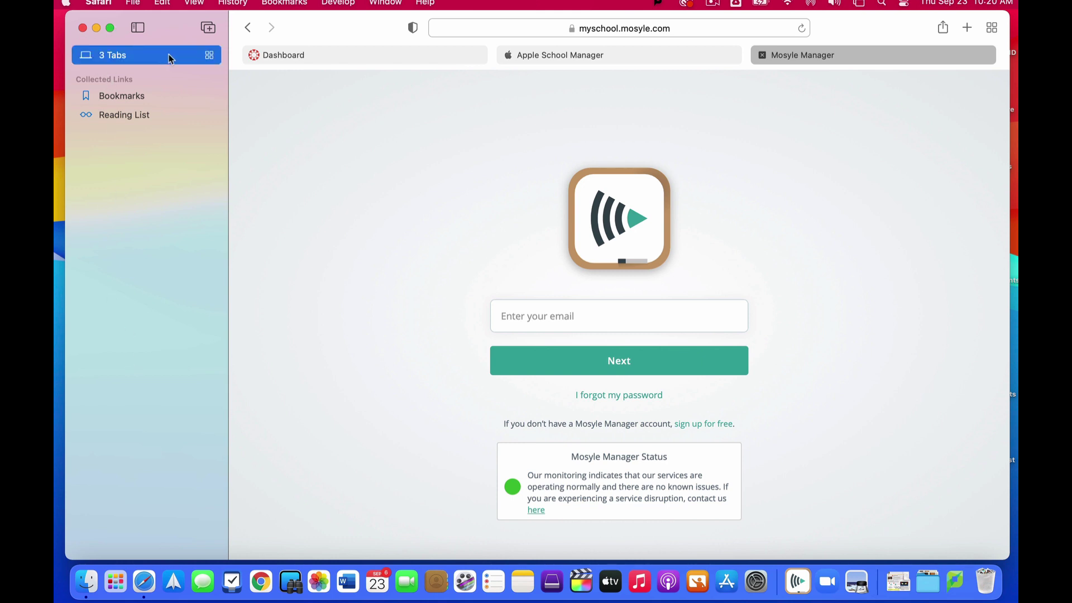
mouse_move(252, 46)
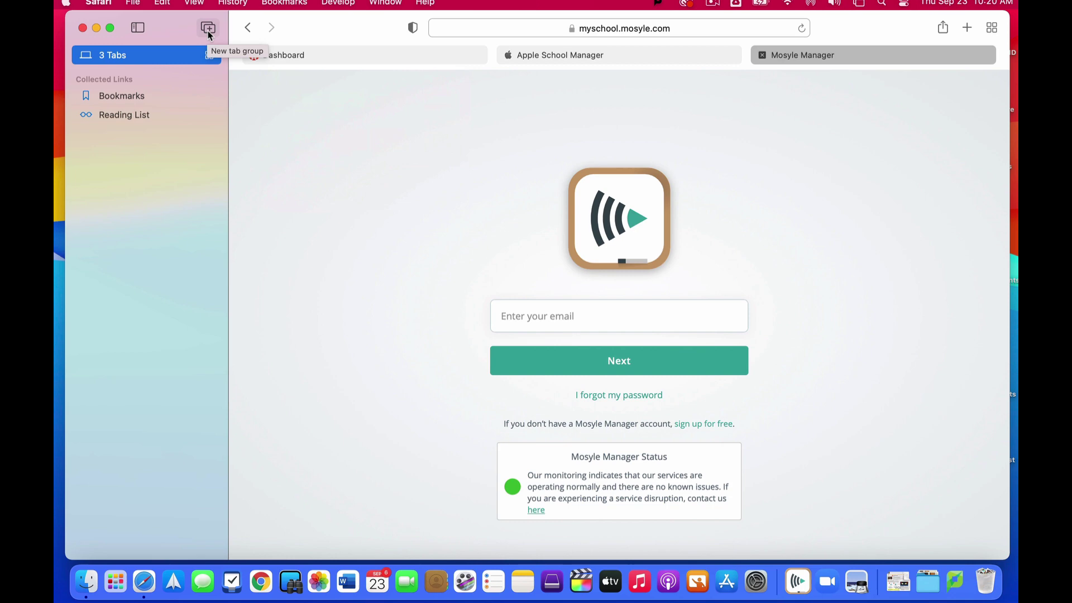
left_click(762, 54)
left_click(631, 55)
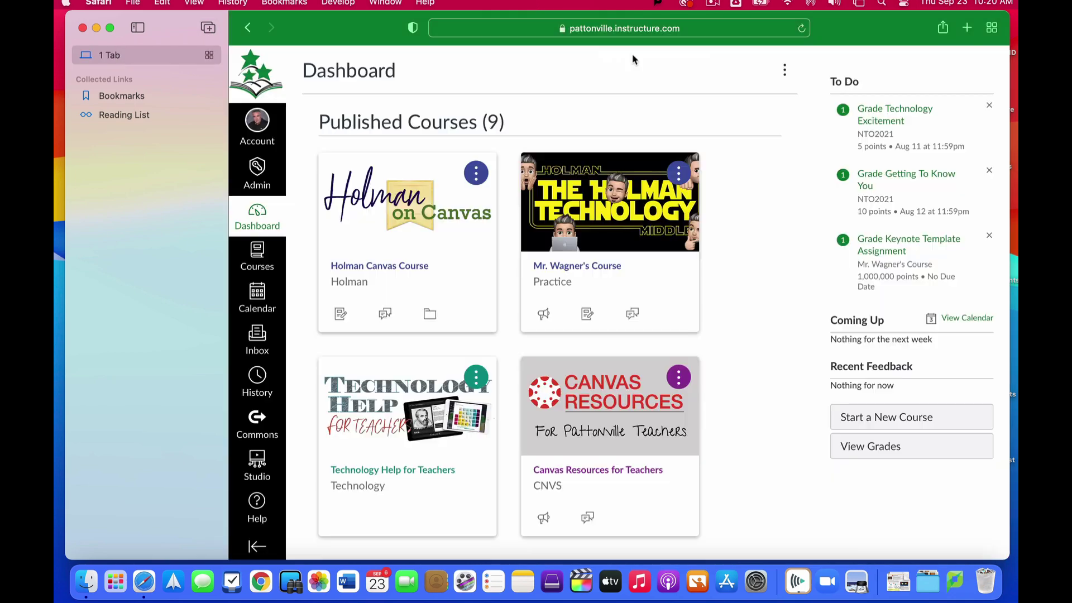
- Load americanrevolutioninstitute.org from the address bar suggestion for 'american', then open a new tab
key("super+l")
type("americanrevolutioninstitute.org")
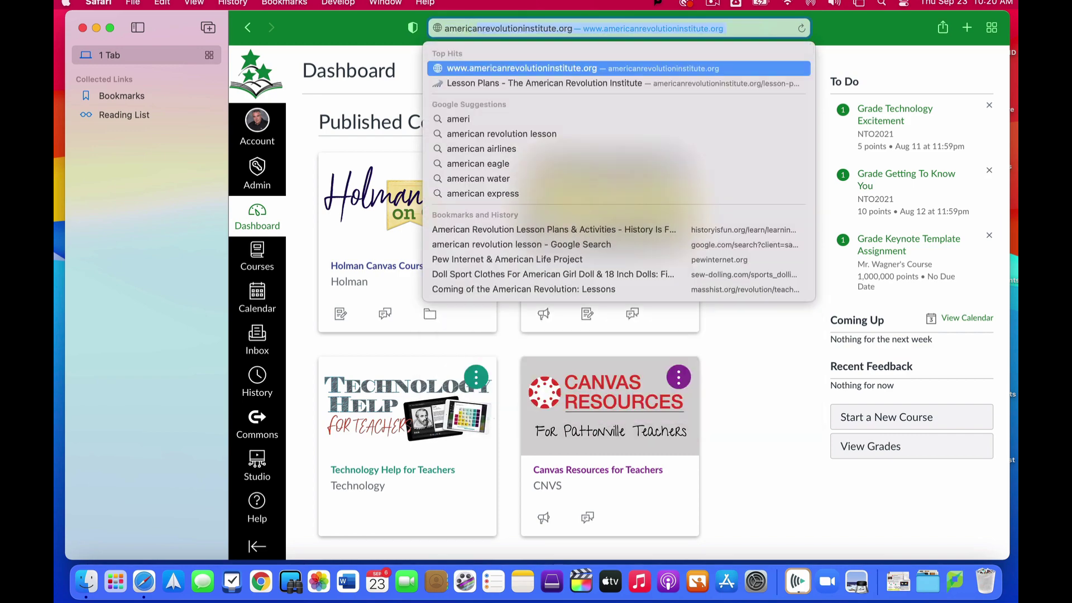
key("Return")
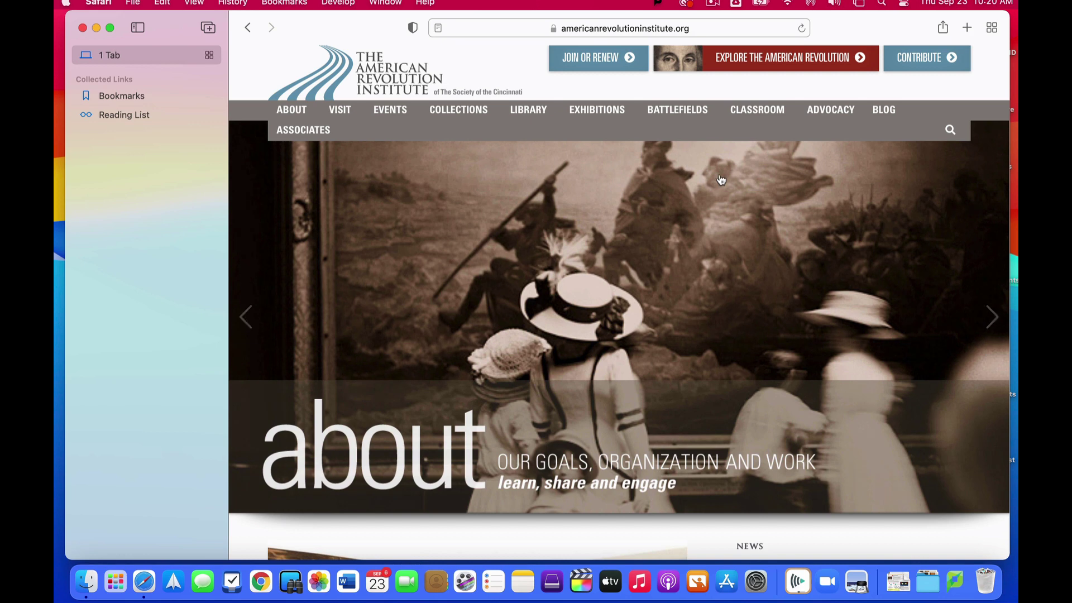
left_click(967, 29)
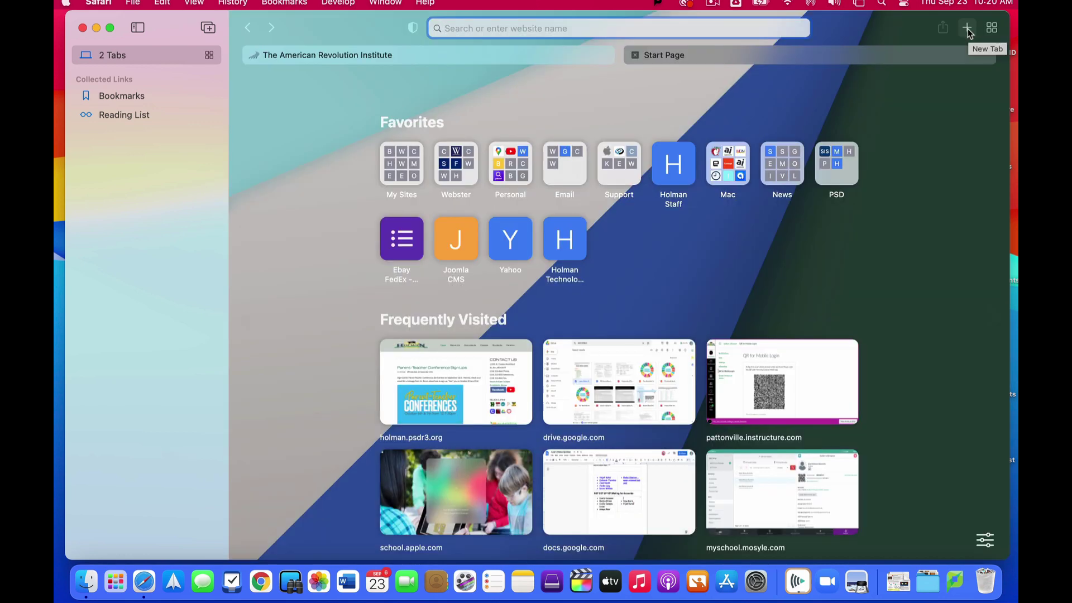
- Search Google for 'american revolution' and open the Wikipedia result in a background tab
type("american revolution")
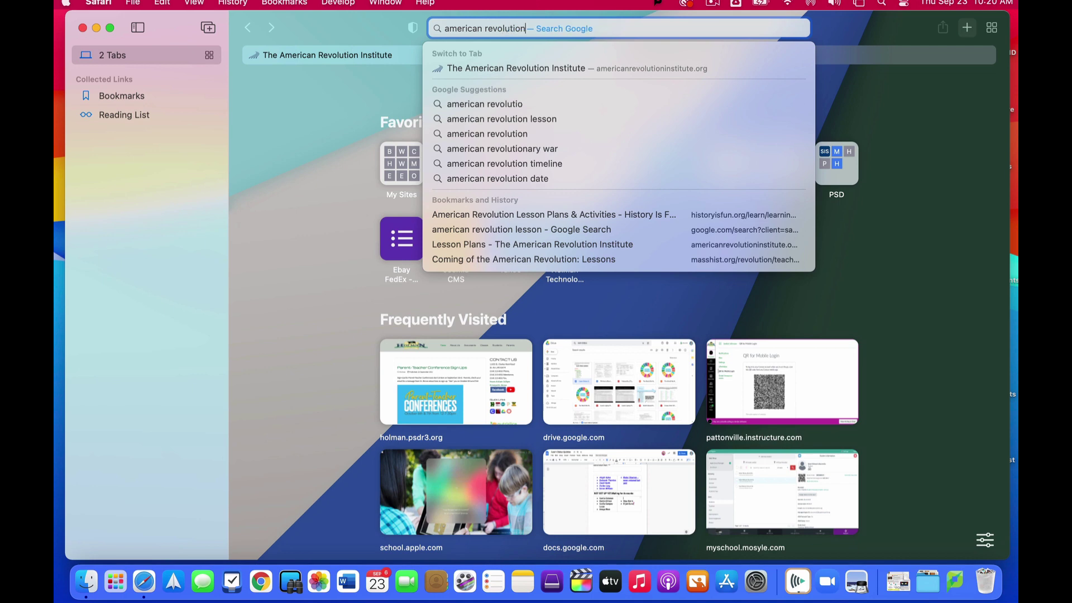
key("Return")
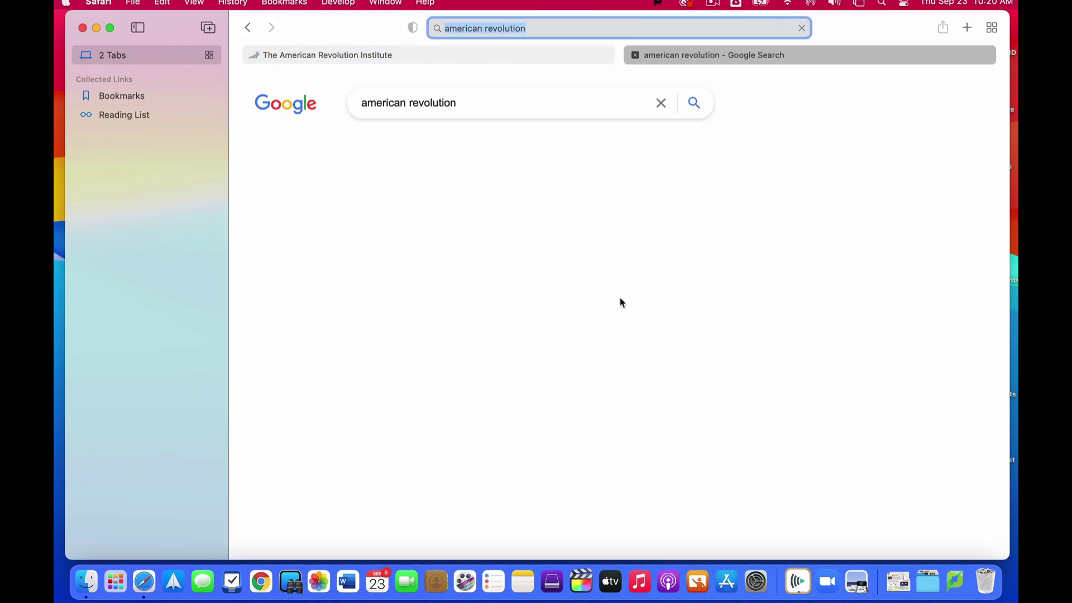
scroll(597, 307, "down", 3)
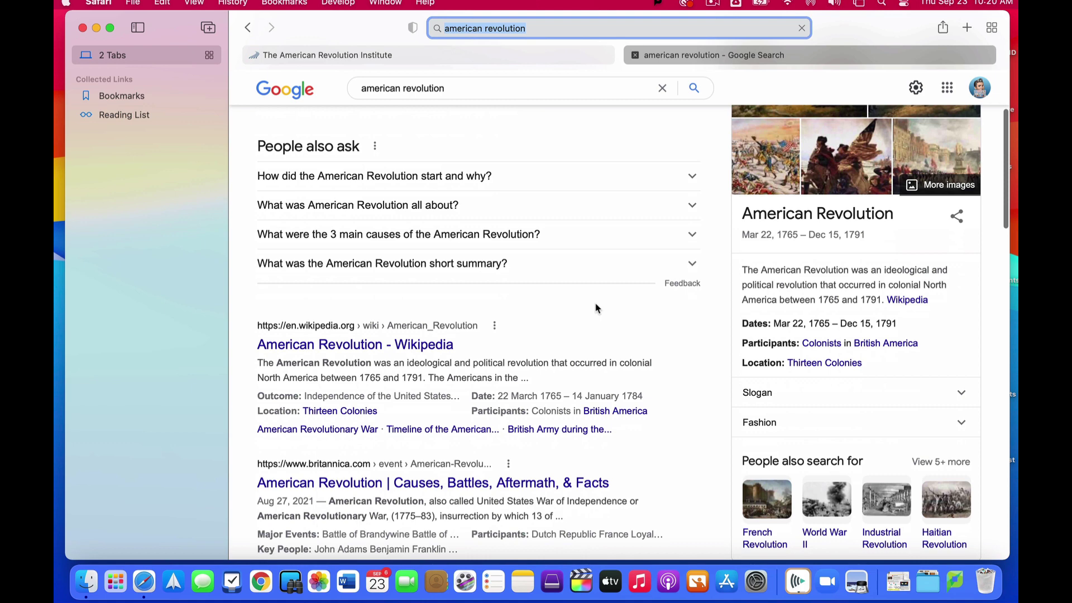
left_click(391, 351, "super")
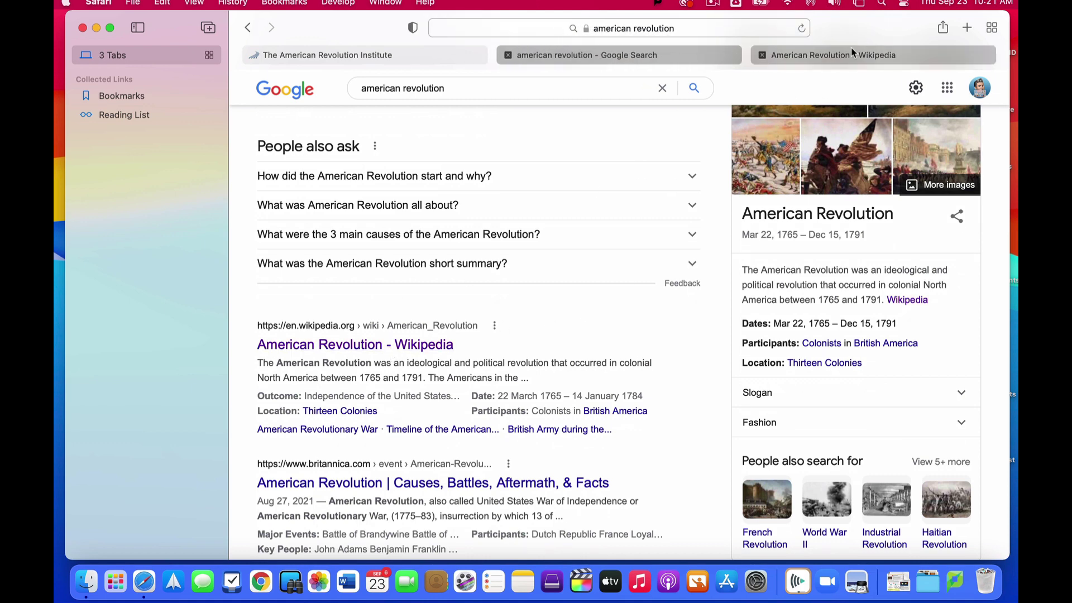
- Open the NPS timeline result in a new tab, then review each research tab
scroll(584, 287, "down", 5)
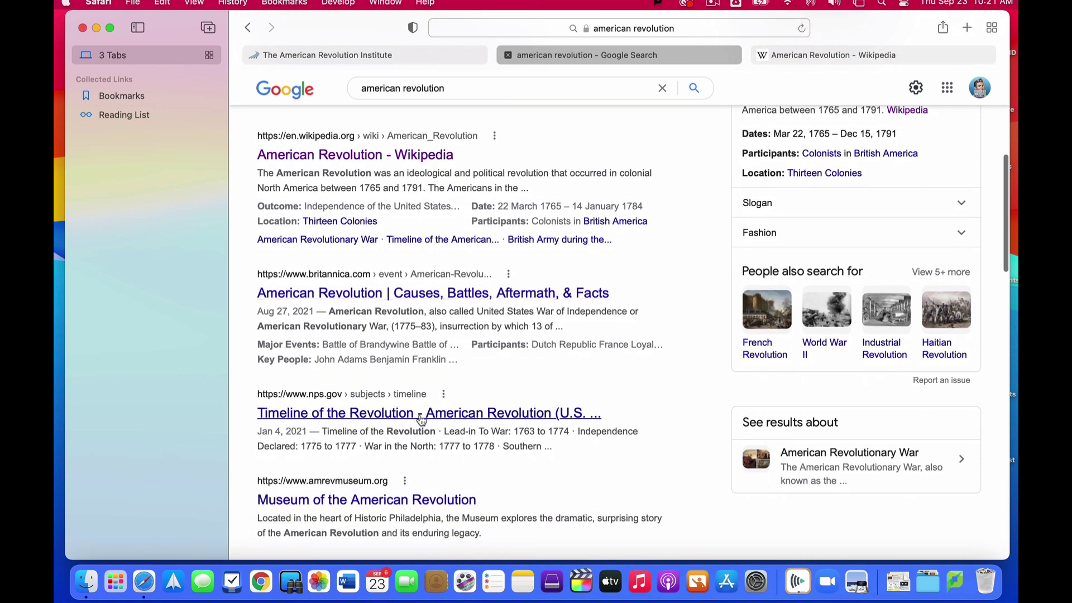
right_click(421, 419)
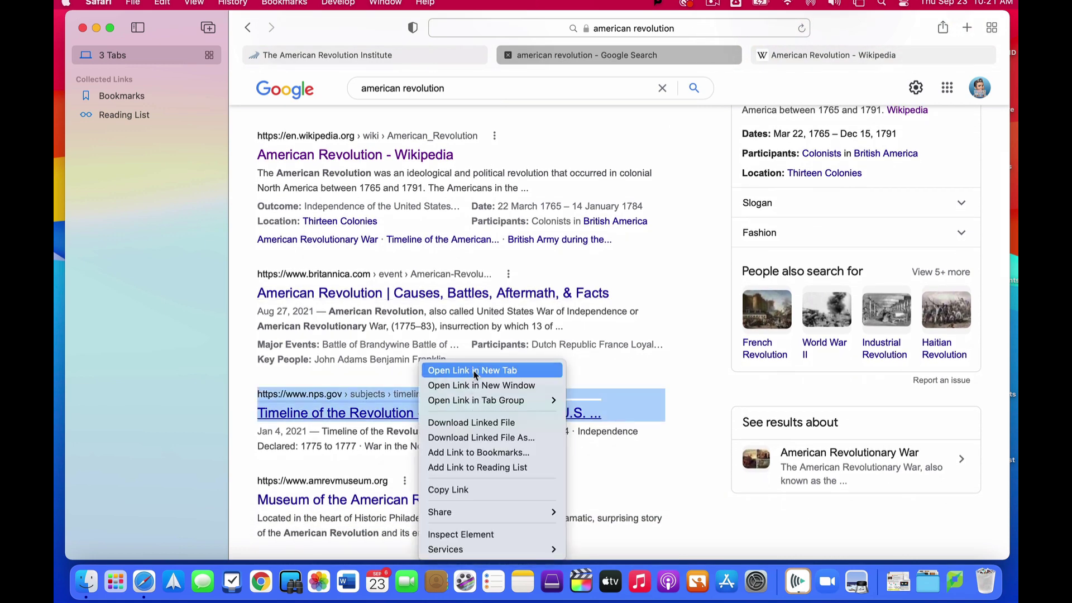
left_click(476, 371)
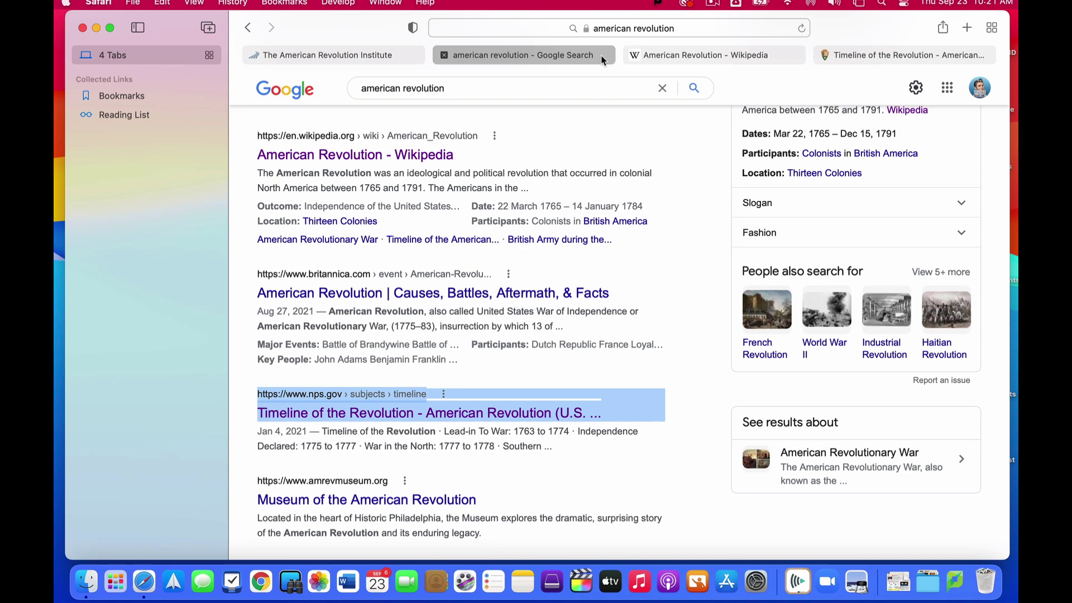
left_click(692, 63)
left_click(867, 60)
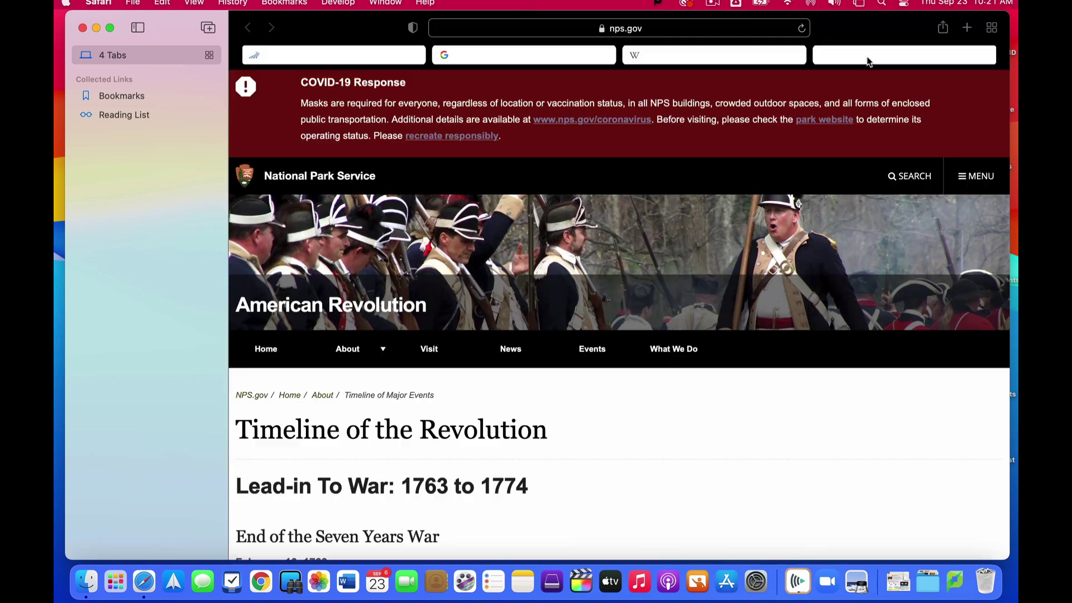
left_click(355, 55)
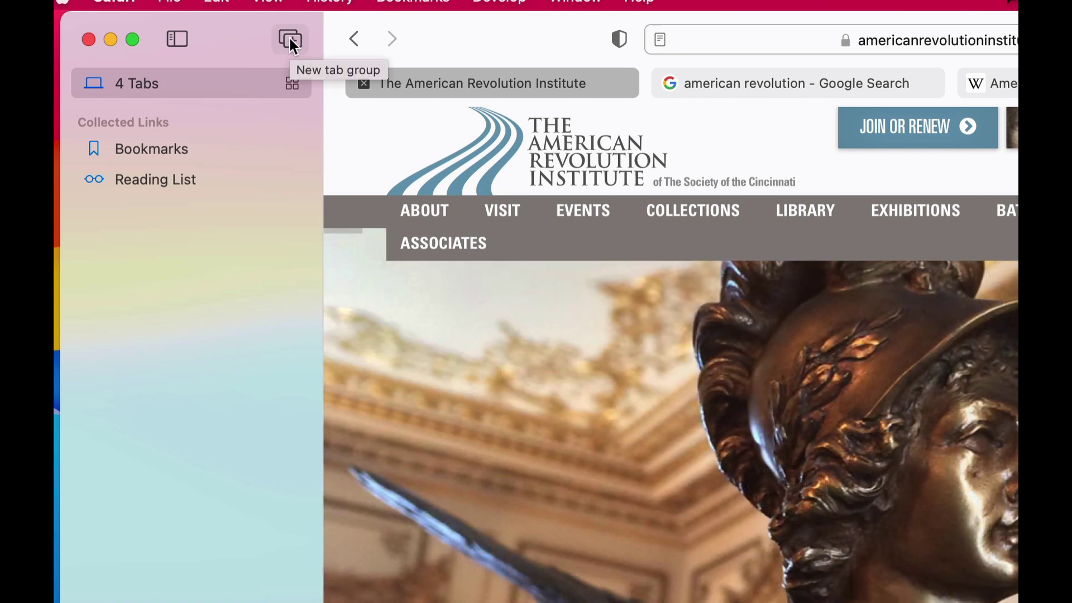
- Make a new tab group from all 4 tabs named 'American Revolution Project'
left_click(291, 40)
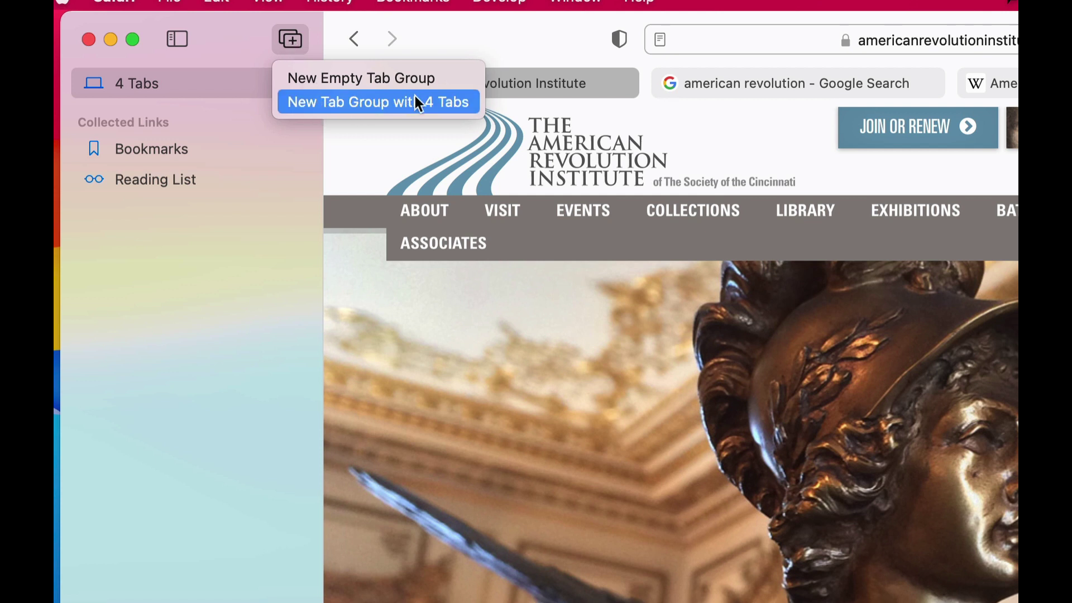
left_click(430, 102)
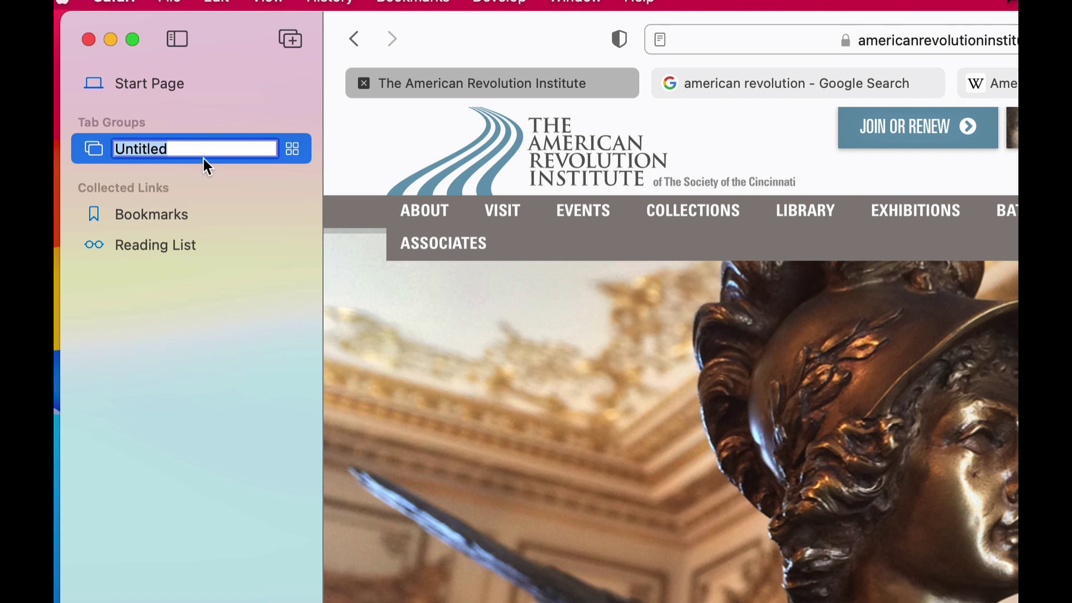
type("Amer")
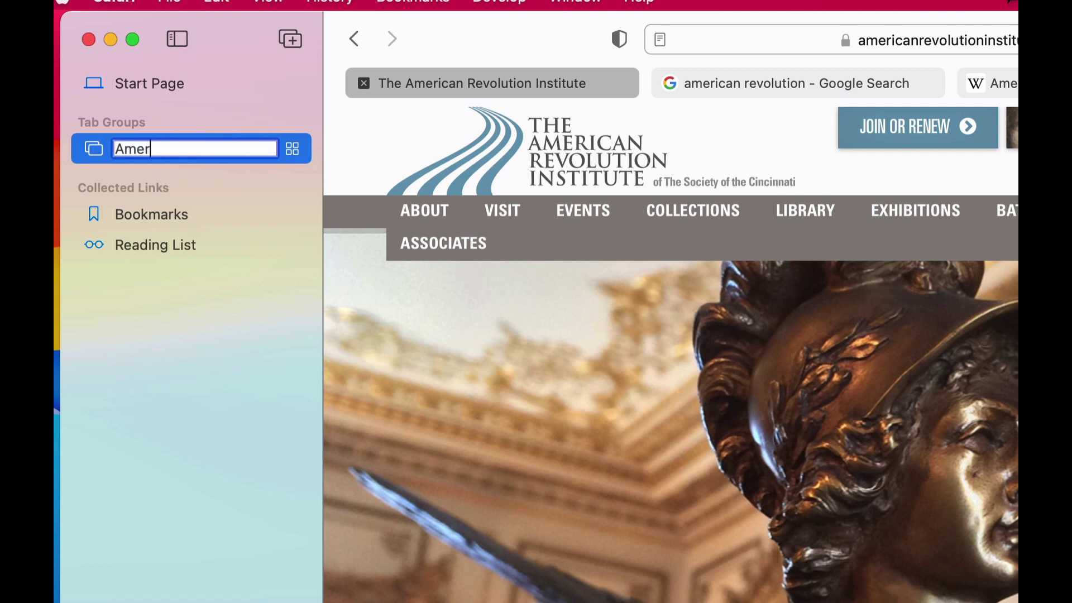
type("ican Revolution ")
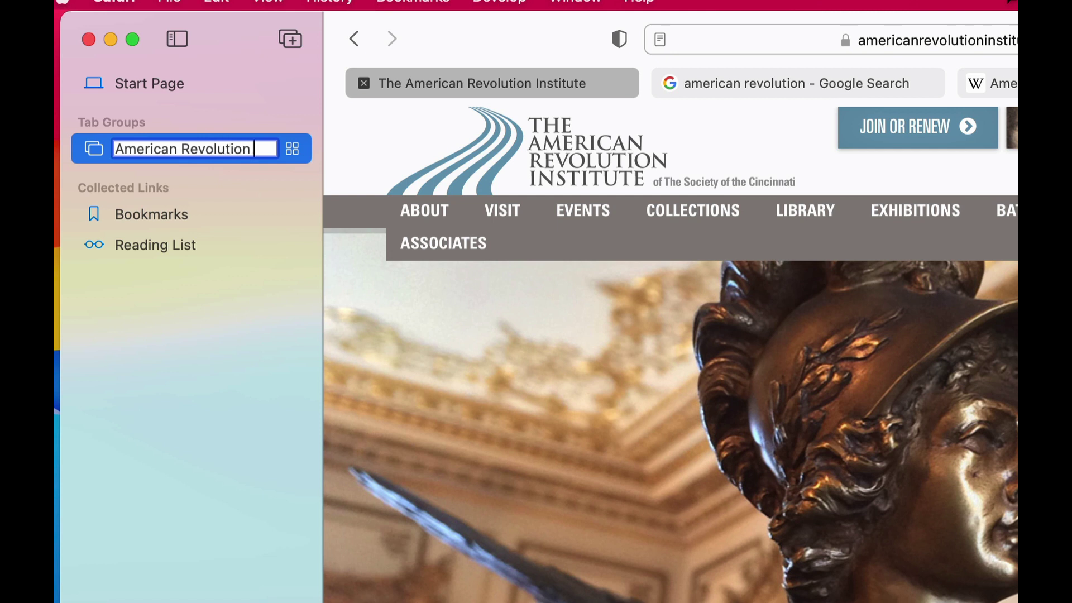
type("Project")
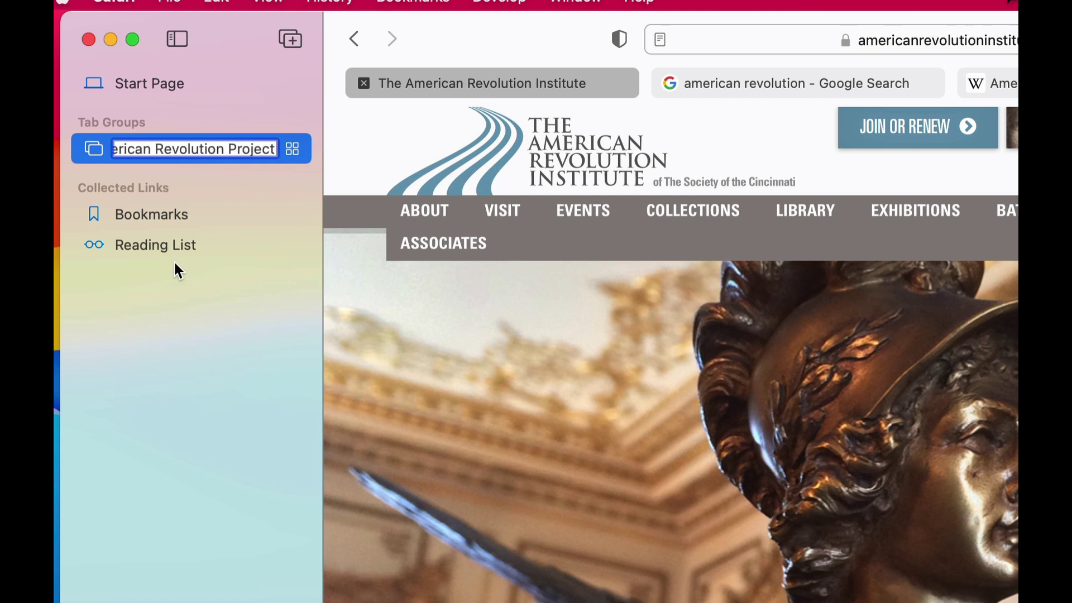
key("Return")
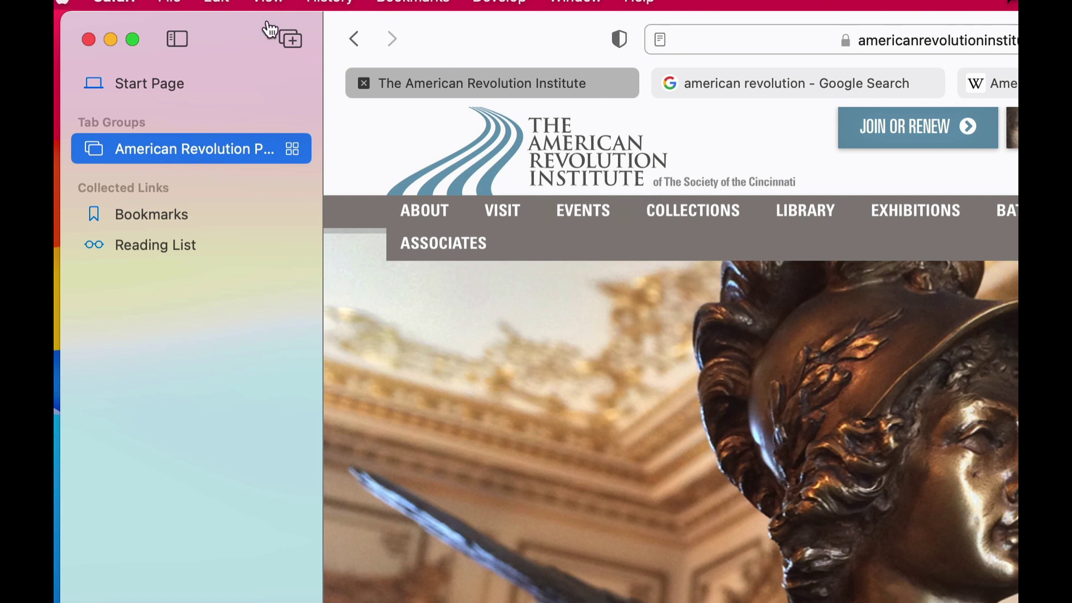
- Move the Library of Congress tab into the American Revolution Project tab group
left_click(176, 47)
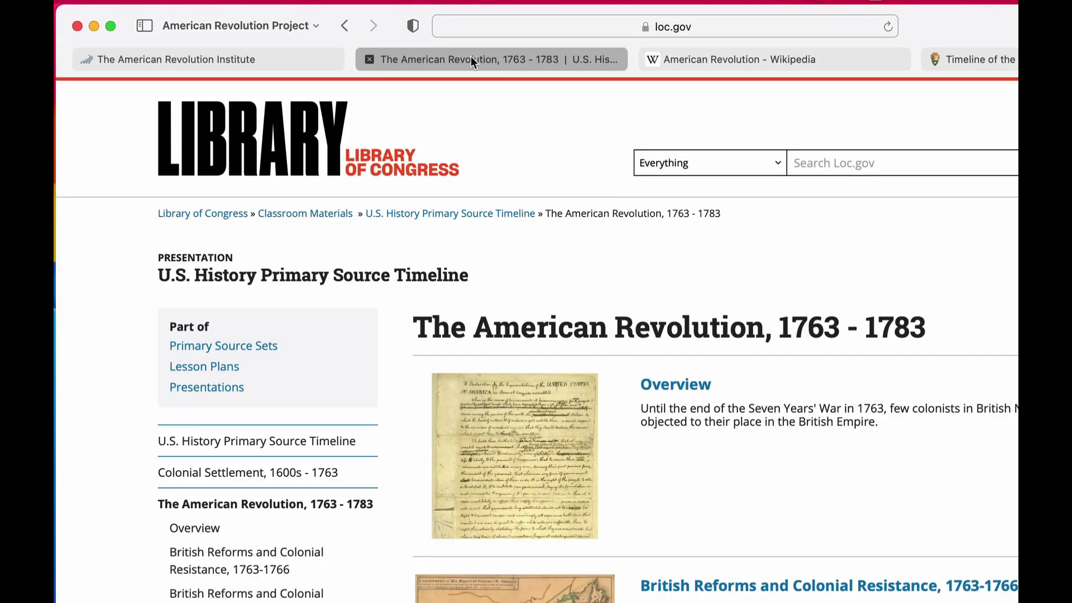
right_click(453, 57)
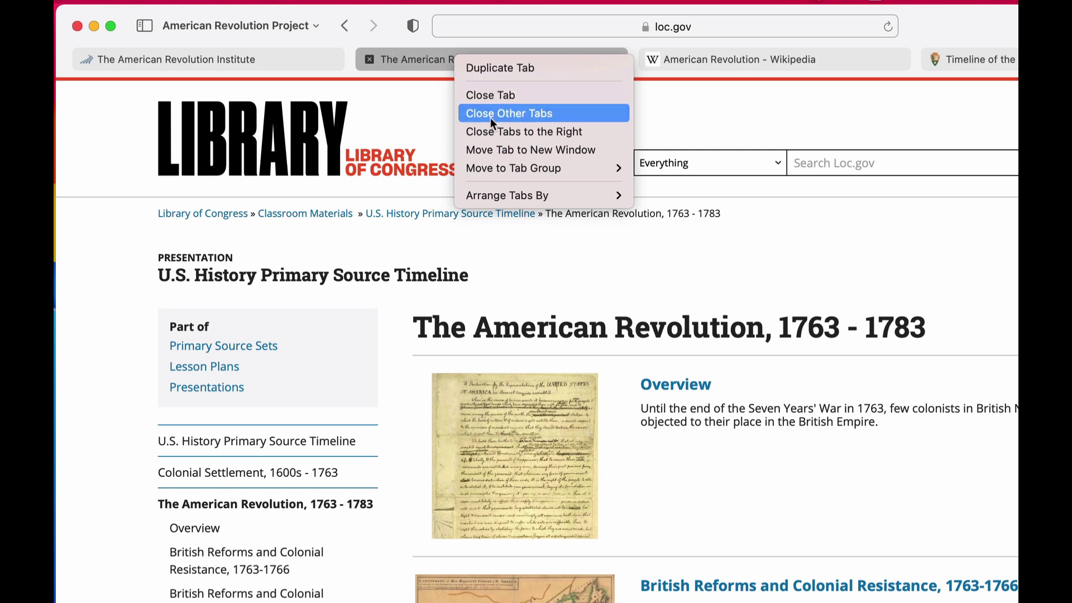
mouse_move(500, 171)
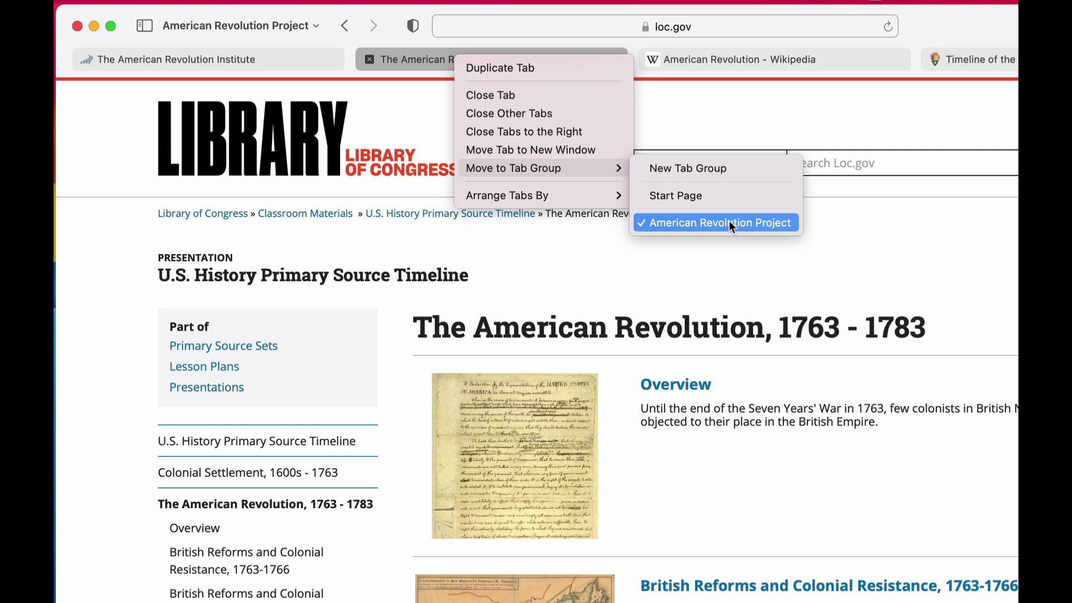
left_click(728, 224)
left_click(144, 26)
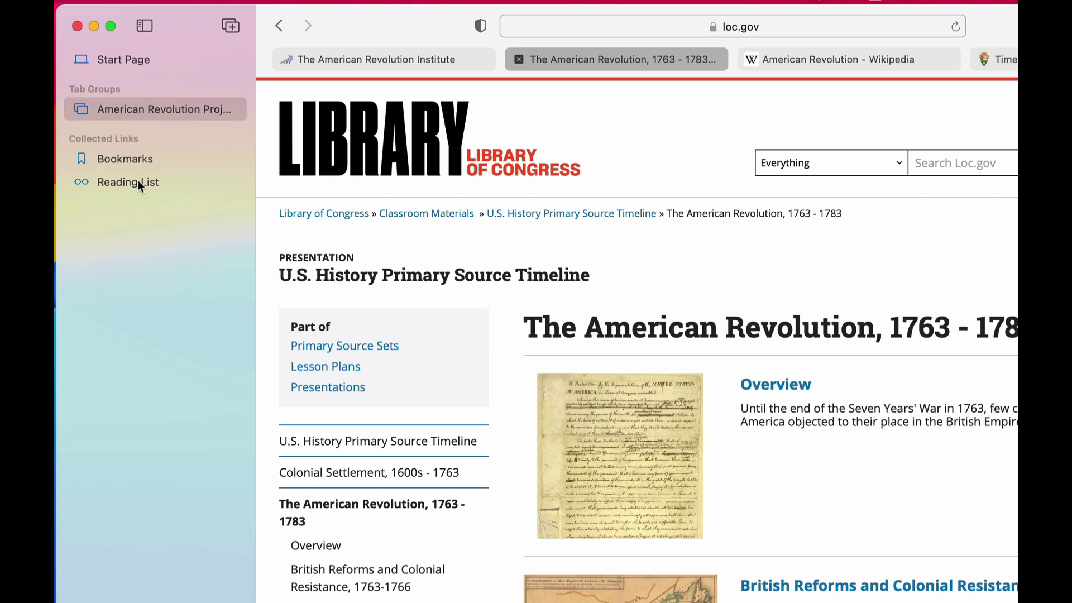
- Open Holman Technology and Apple School Manager as ungrouped tabs, then return to American Revolution Project
left_click(139, 59)
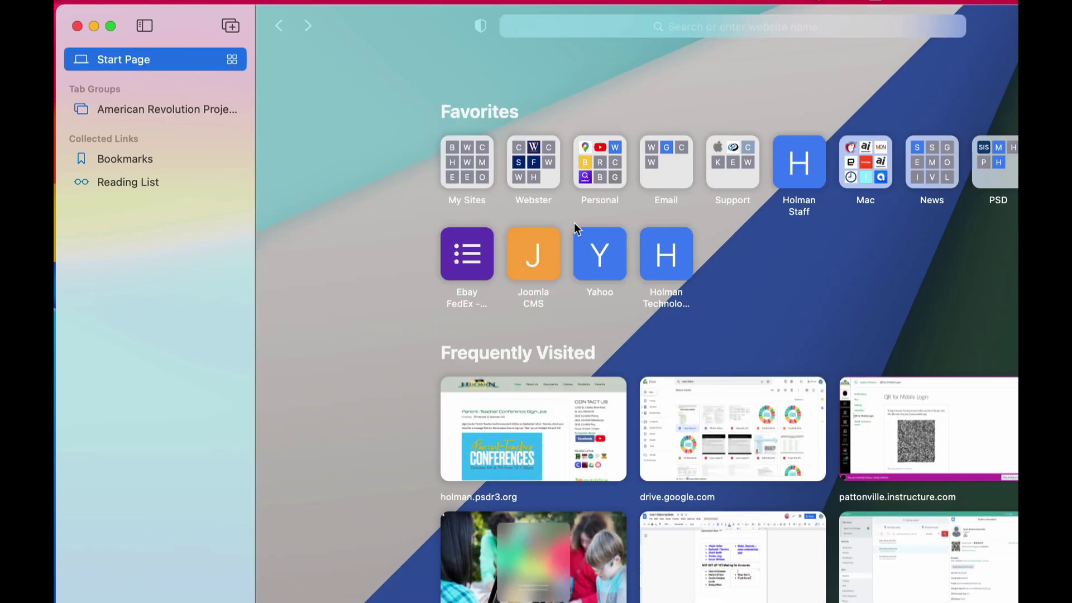
left_click(677, 277)
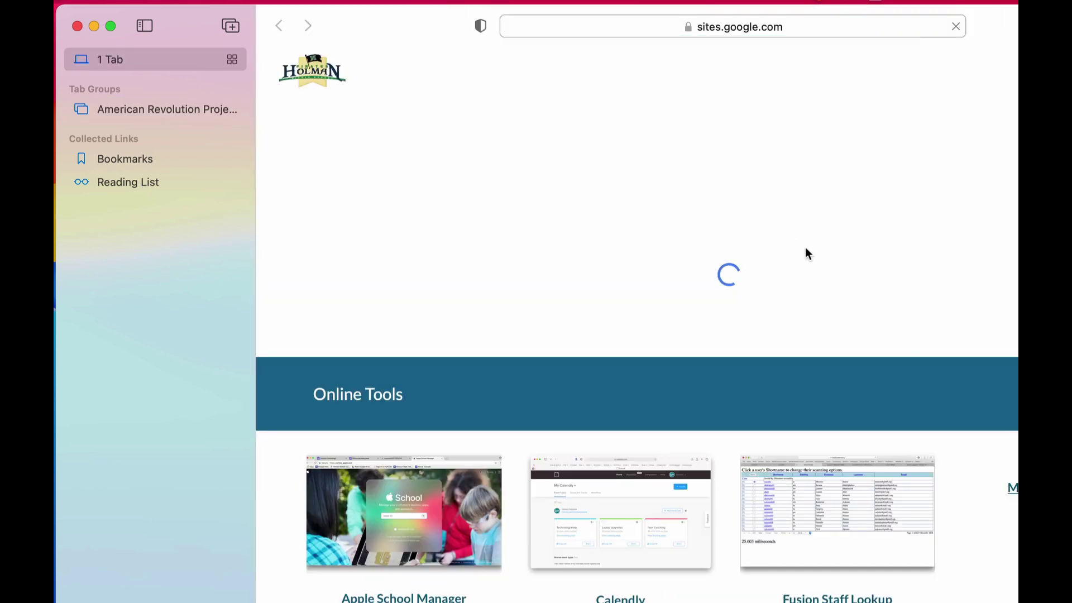
left_click(404, 511)
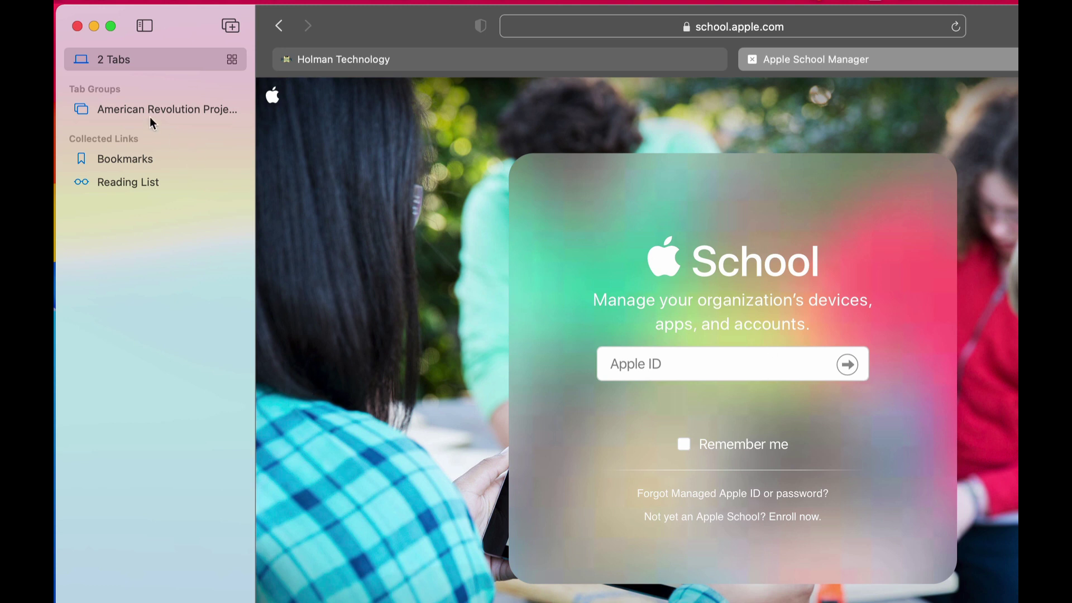
left_click(145, 25)
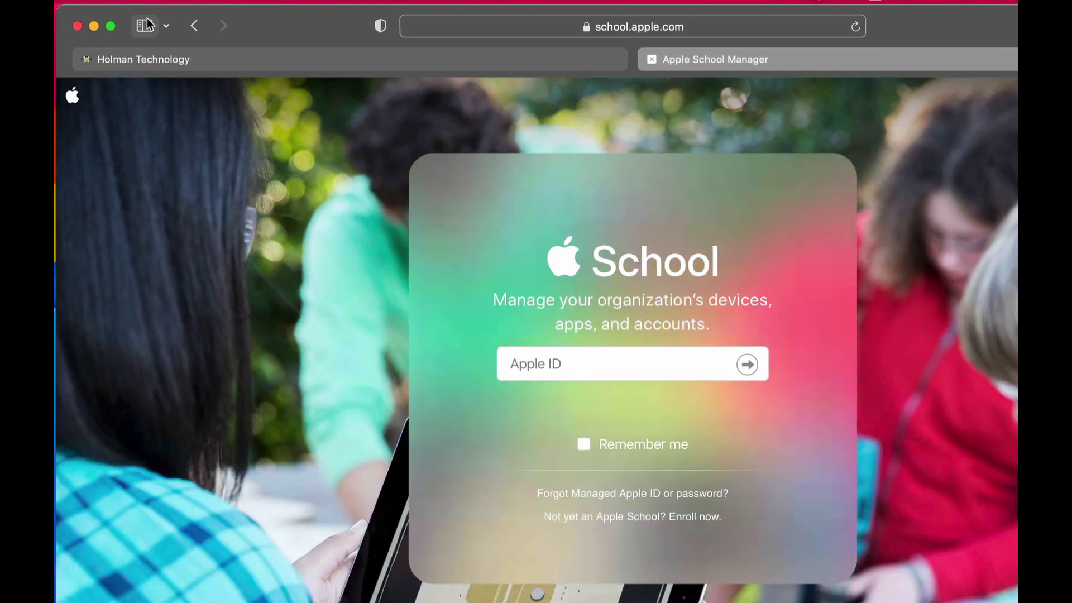
left_click(145, 24)
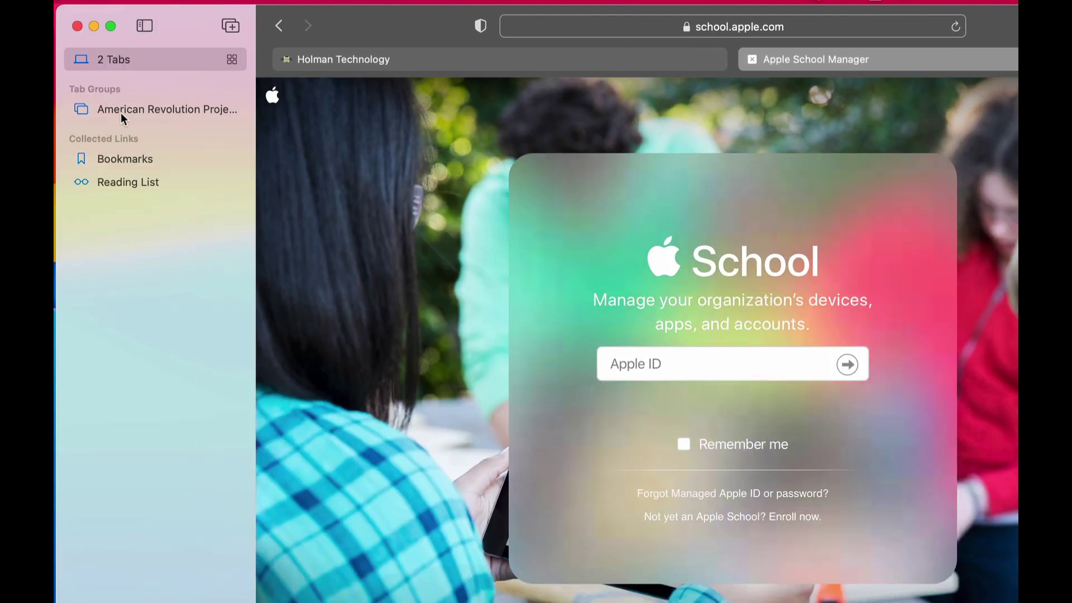
left_click(142, 112)
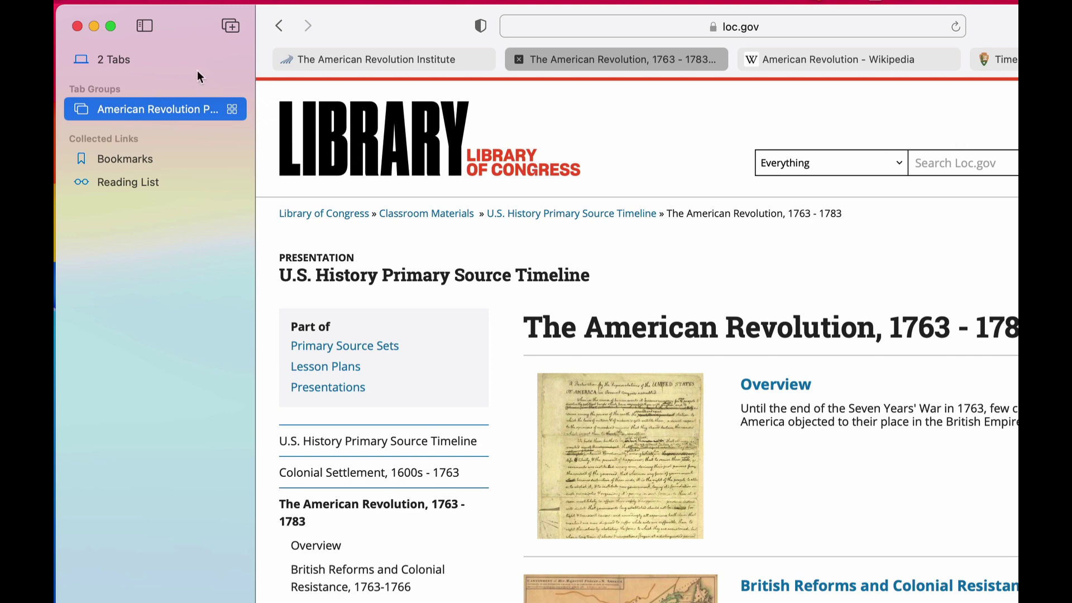
left_click(149, 23)
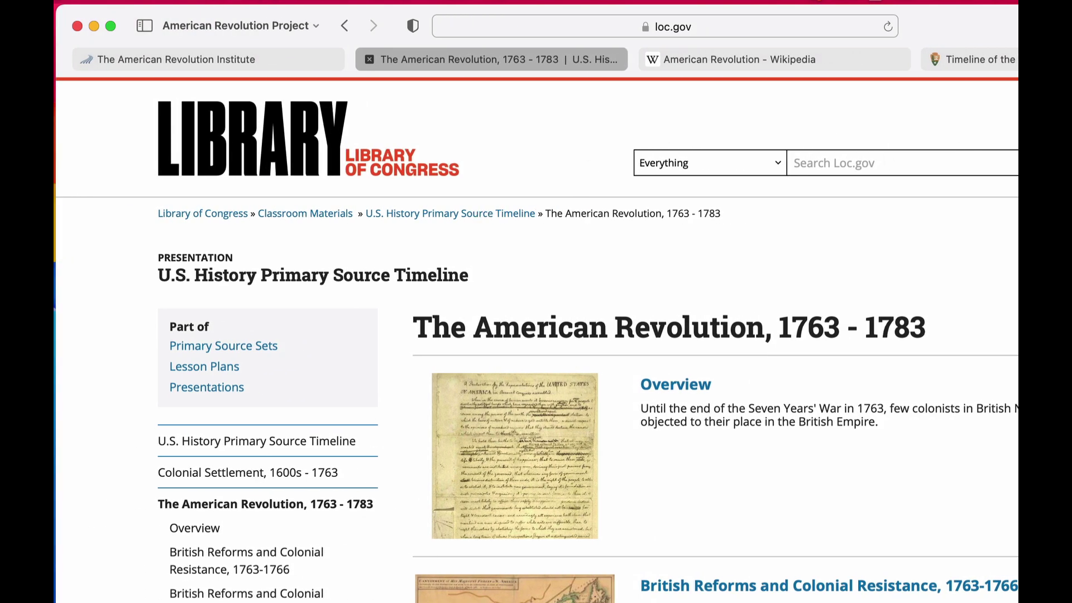
left_click(145, 26)
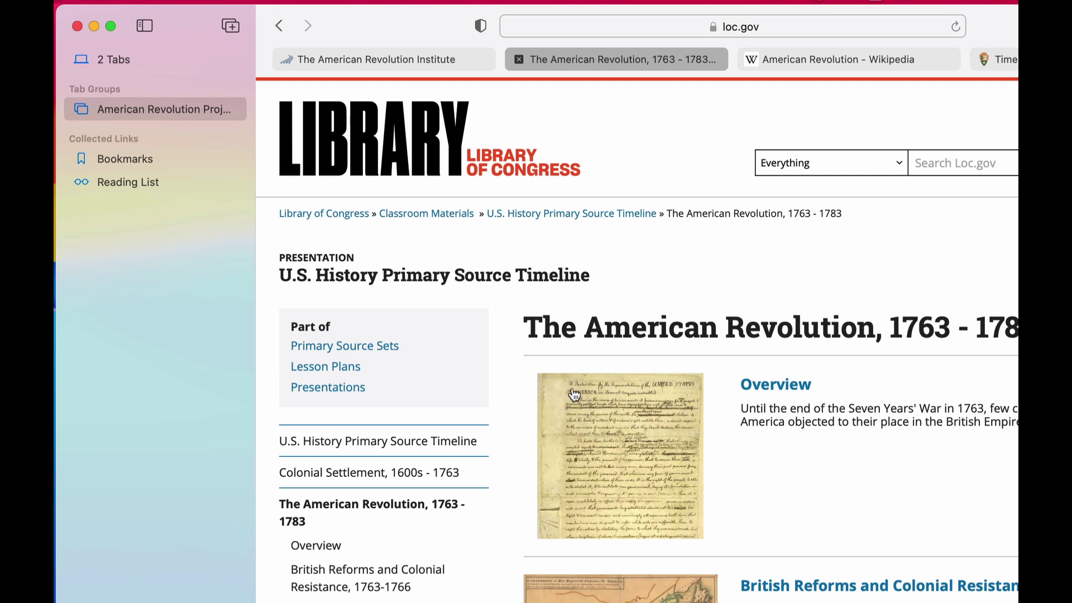
left_click(143, 26)
left_click(143, 27)
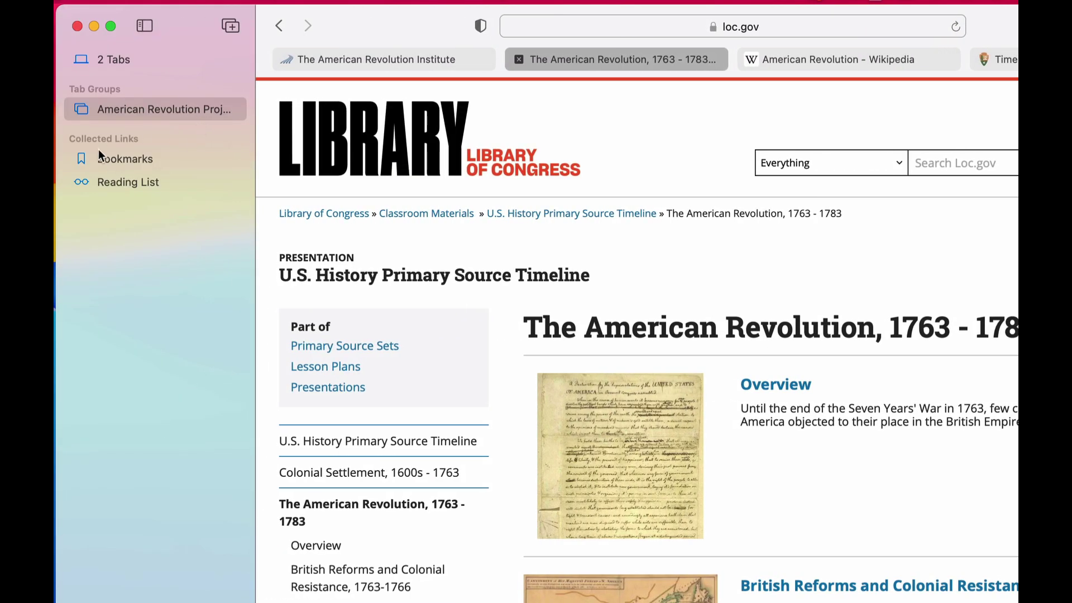